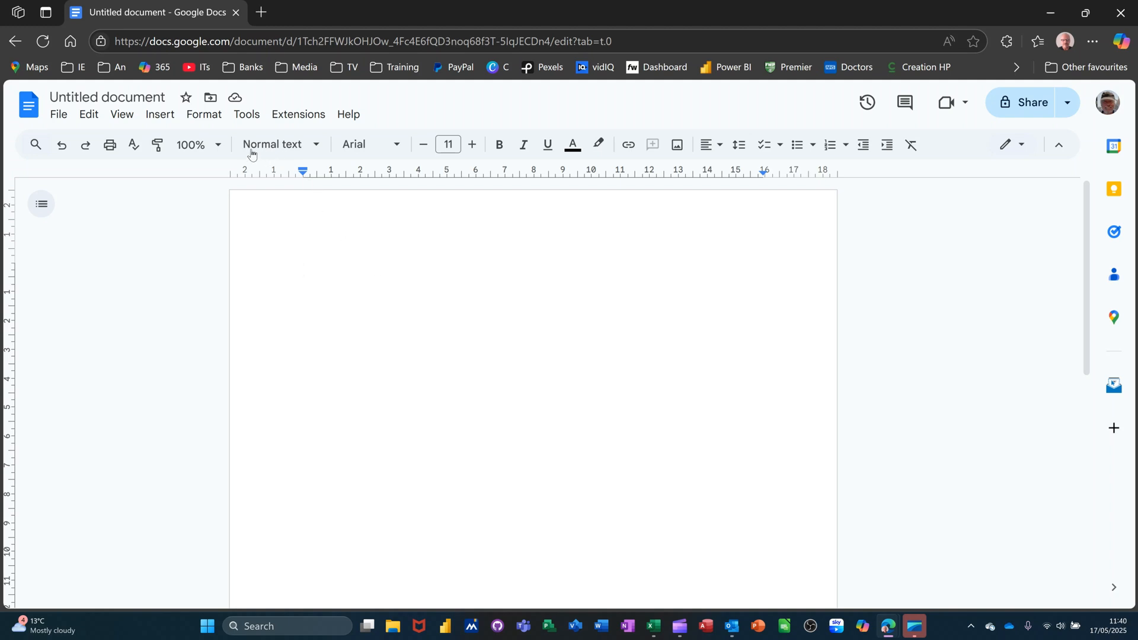
# Enter "Introduction" as a Heading 1 and add five paragraphs of sample text below it, beginning "Video provides a powerful way".
pyautogui.click(319, 148)
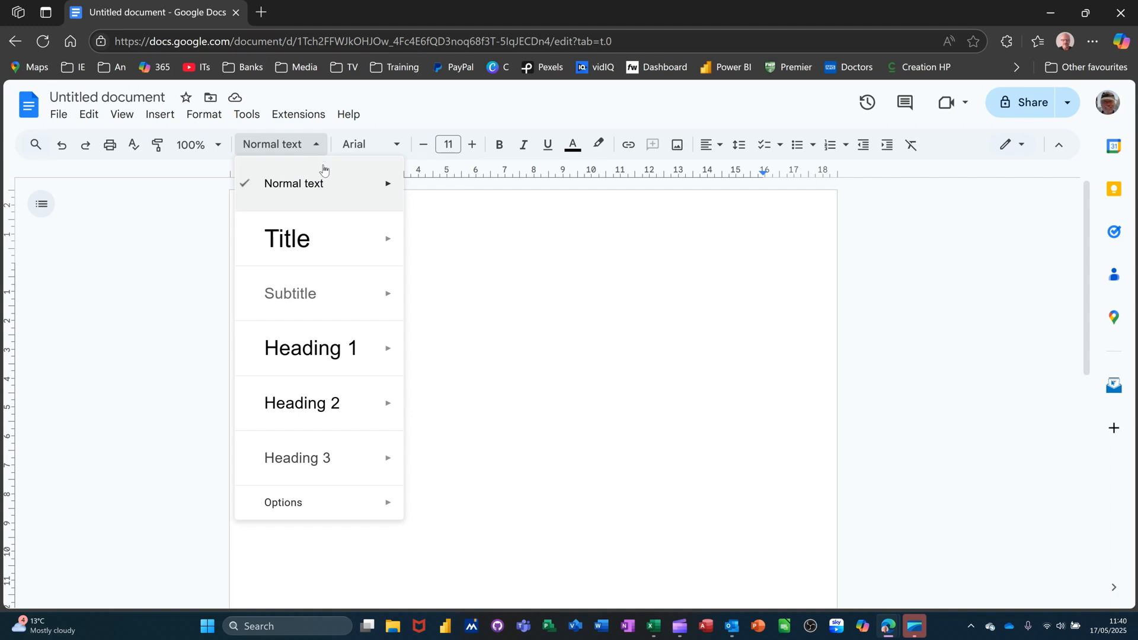
pyautogui.moveTo(300, 354)
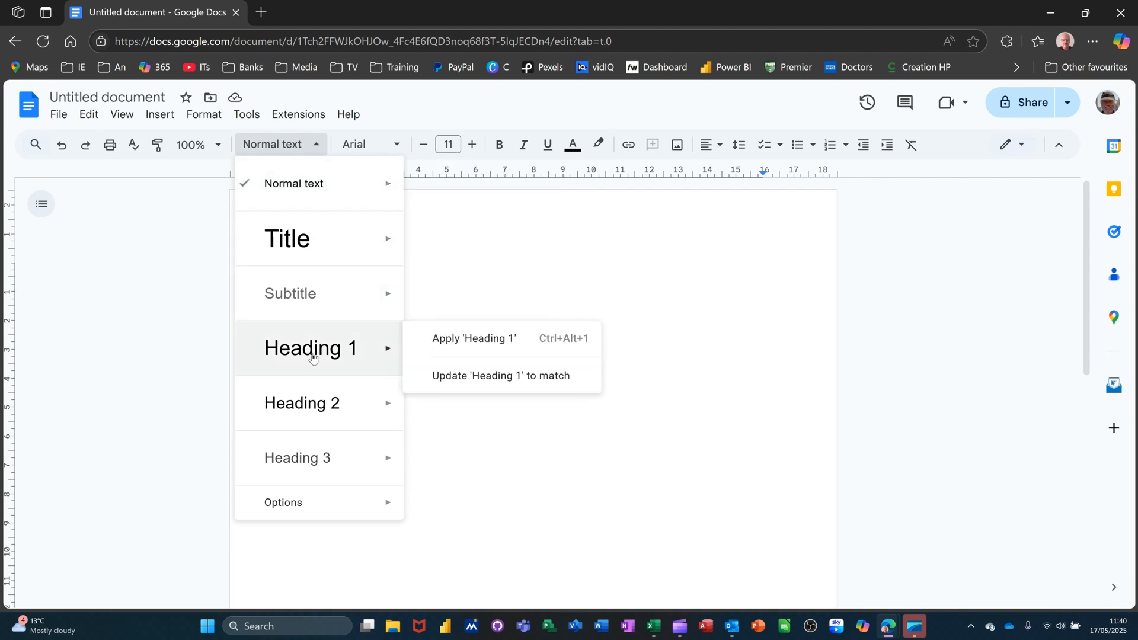
pyautogui.moveTo(322, 414)
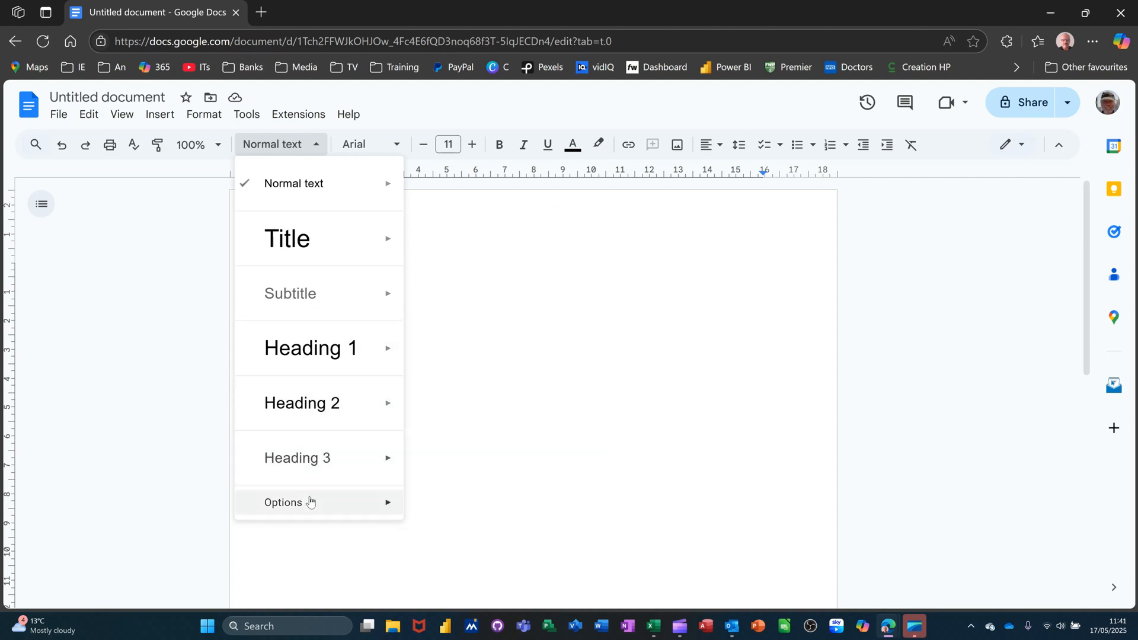
pyautogui.moveTo(309, 514)
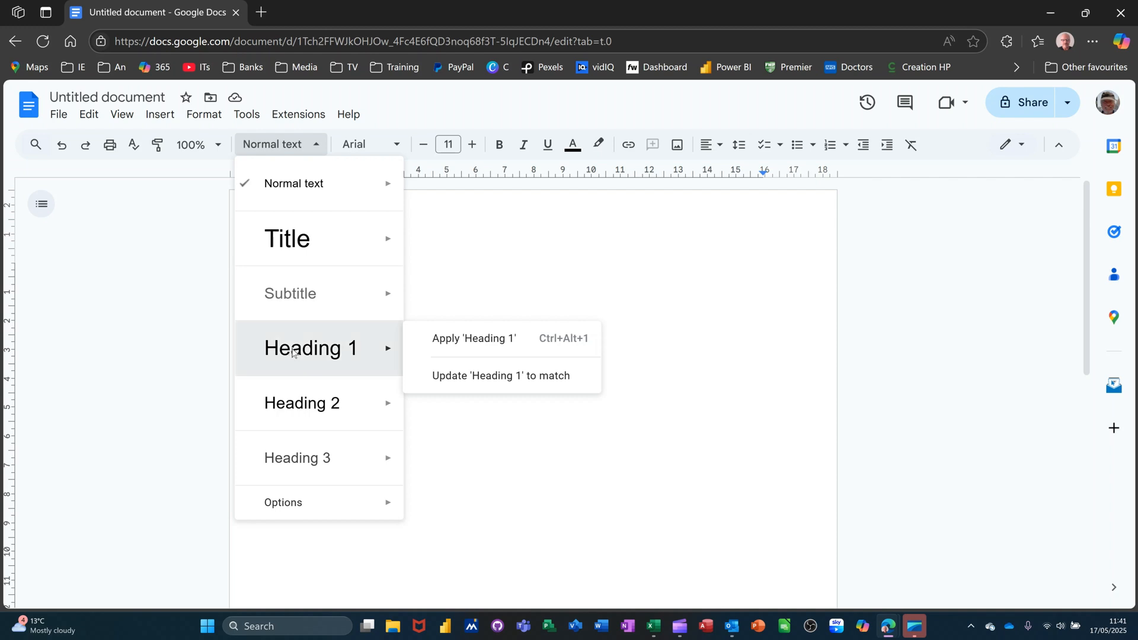
pyautogui.click(292, 354)
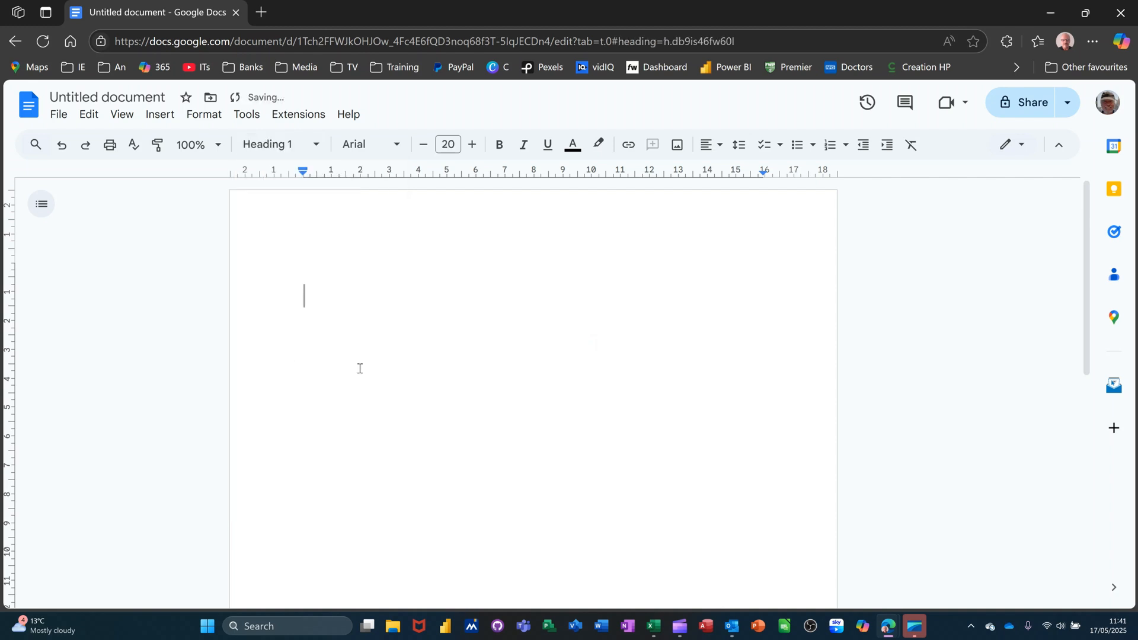
pyautogui.write('Introducti')
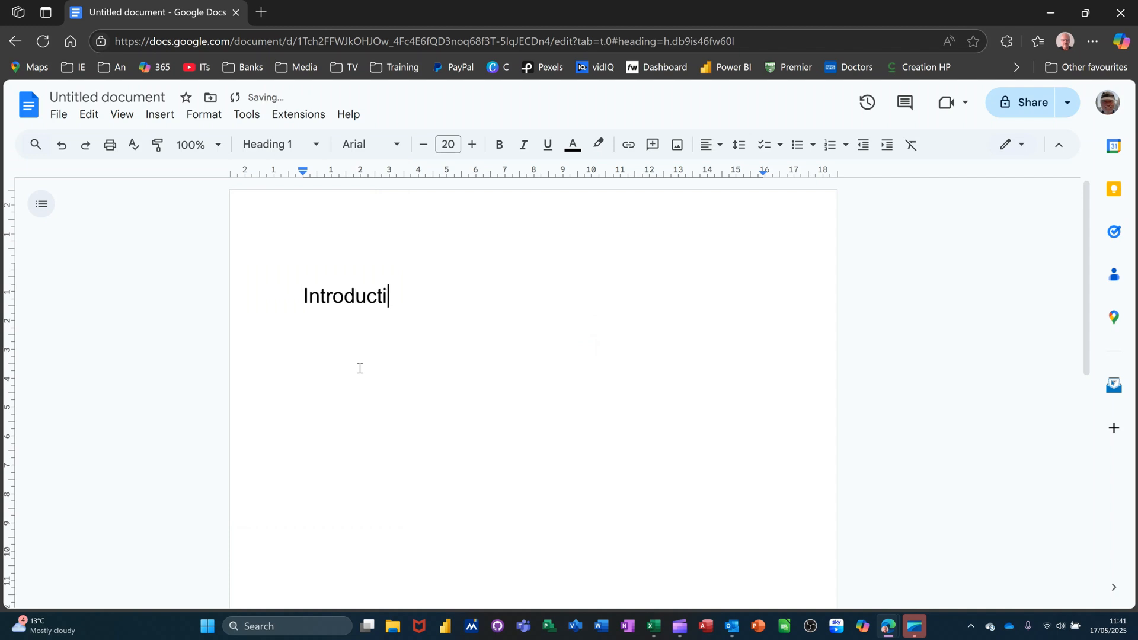
pyautogui.write('on')
pyautogui.press('Return')
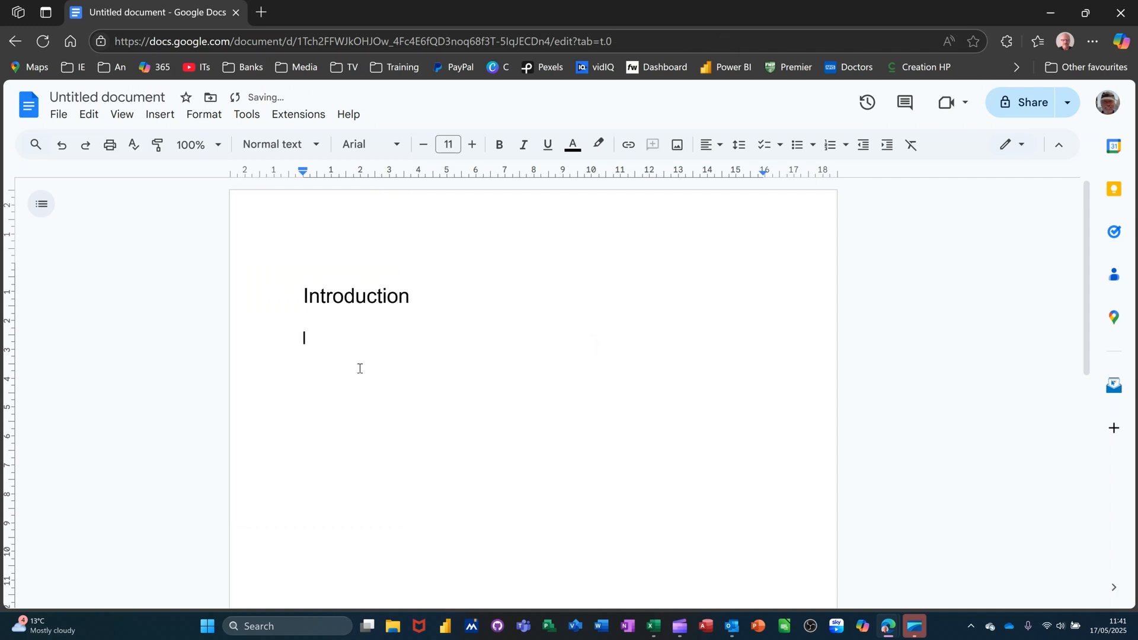
pyautogui.write('Video provides a powerful way to help you prove your point. When you click Online Video, you can paste in the embed code for the video you want to add. You can also type a keyword to search online for the video that best fits your document. To make your document look professionally produced, Word provides header, footer, cover page and text box designs that complement each other. For example, you can add a matching cover page, header and sidebar. Click Insert, then choose the elements you want from the different galleries. Themes and styles also help to keep your document coordinated. When you click Design and choose a new Theme, the pictures, charts and SmartArt graphics change to match your new theme. When you apply styles, your headings change to match the new theme. Save time in Word with new buttons that show up where you need them. To change the way a picture fits in your document, click it and a button for layout options appears next to it. When you work on a table, click where you want to add a row or a column, then click the plus sign. Reading is easier, too, in the new Reading view. You can collapse parts of the document and focus on the text you want. If you need to stop reading before you reach the end, Word remembers where you finished – even on another device.')
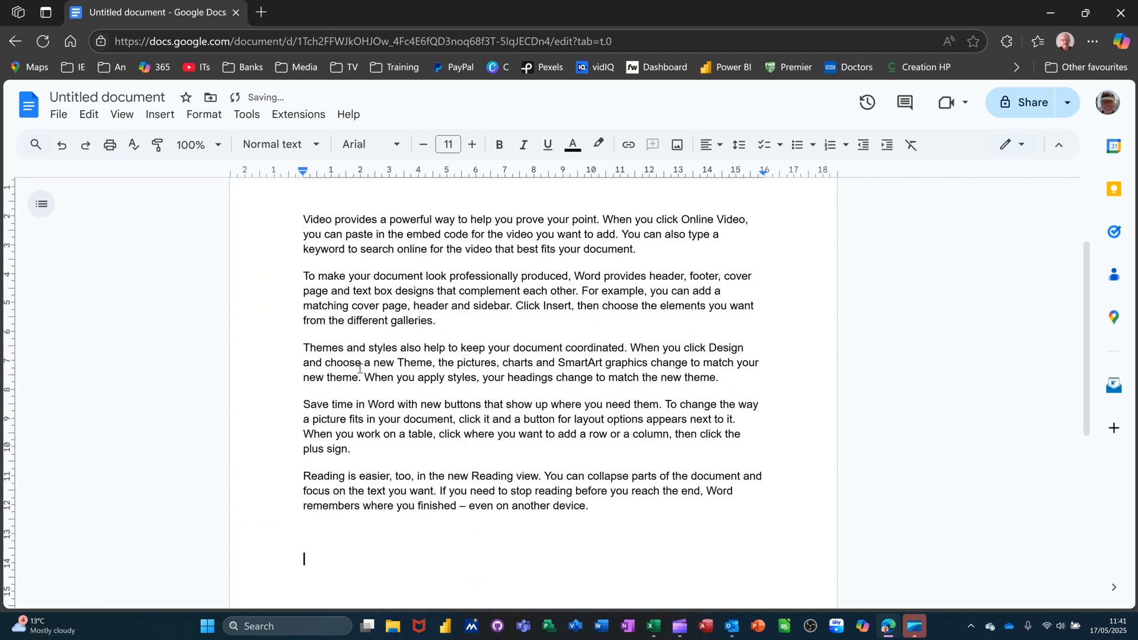
# Add a "Phase 1" line before the "Themes and styles" paragraph and format it as Heading 2.
pyautogui.click(458, 320)
pyautogui.press('Return')
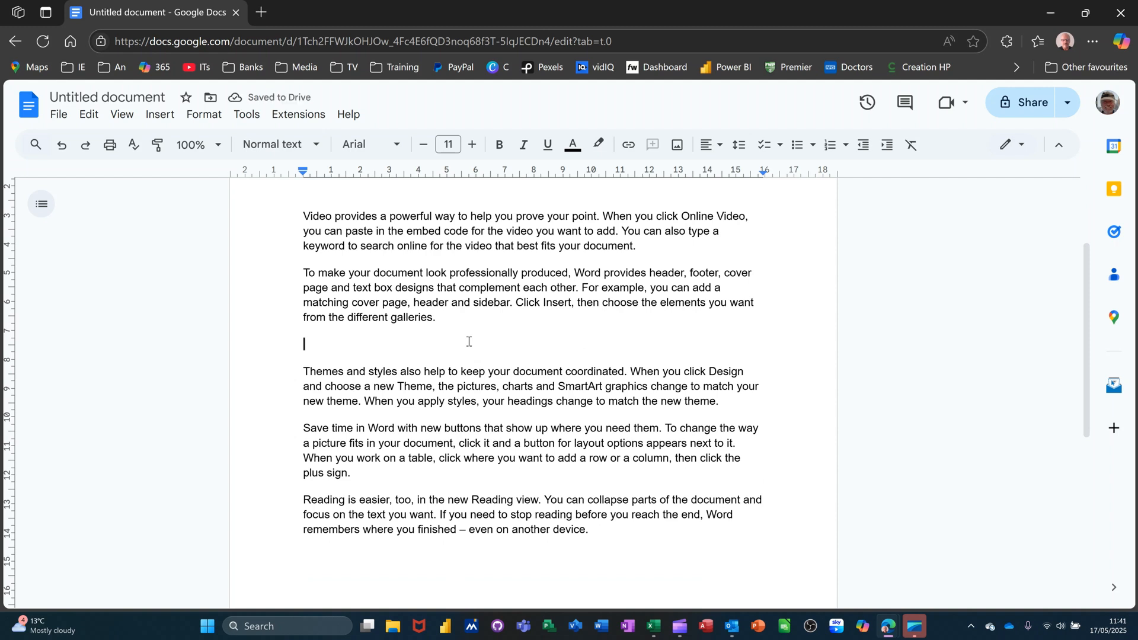
pyautogui.write('Phas')
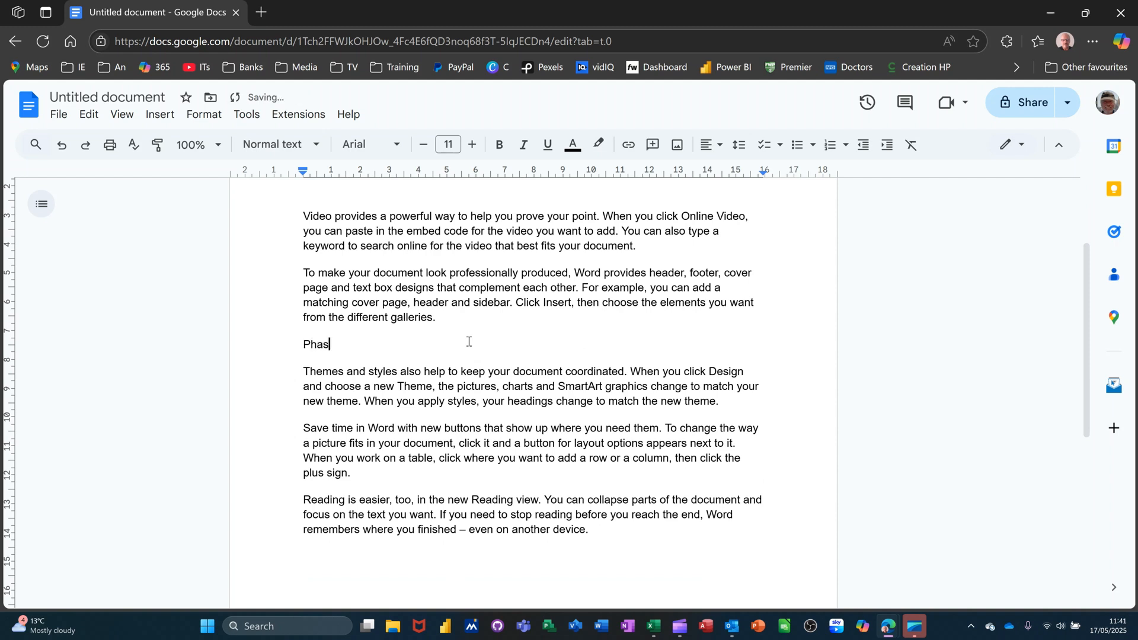
pyautogui.write('e 1')
pyautogui.moveTo(271, 347); pyautogui.dragTo(345, 346)
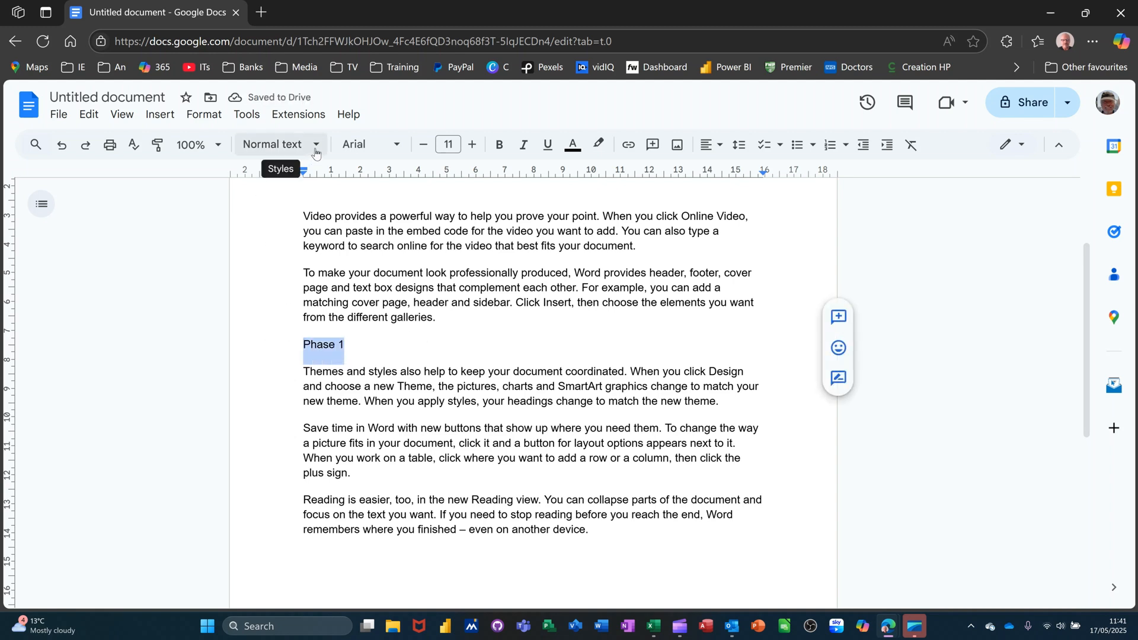
pyautogui.click(284, 146)
pyautogui.moveTo(321, 326)
pyautogui.click(311, 397)
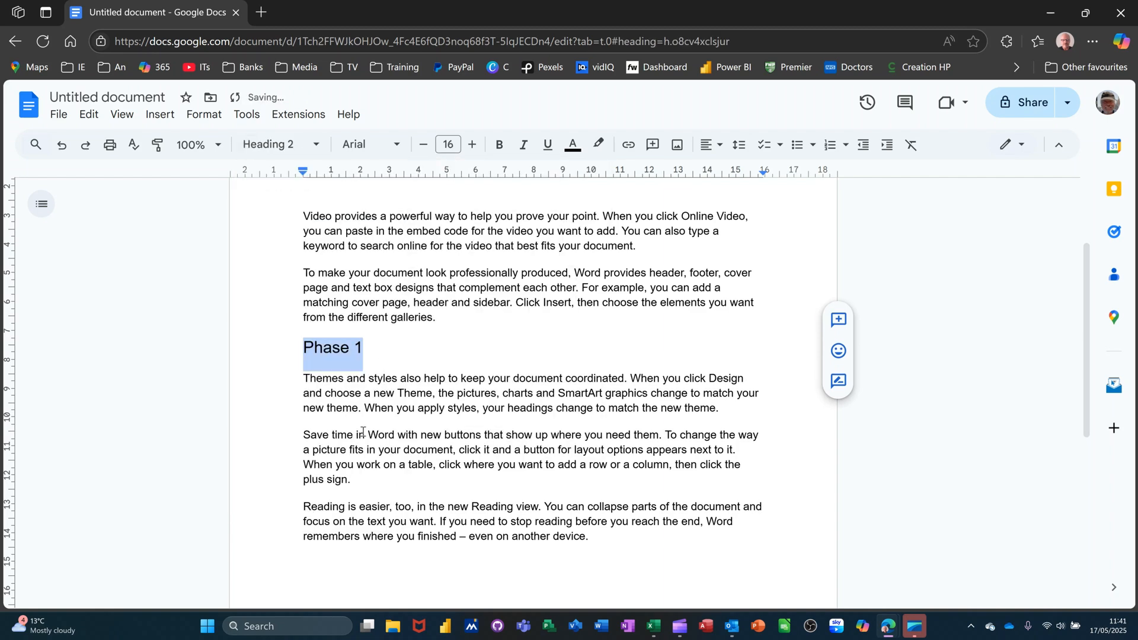
# Add a "Phase 2" line before the "Reading is easier" paragraph and format it as Heading 2.
pyautogui.scroll(2, 363, 431)
pyautogui.moveTo(277, 294); pyautogui.dragTo(422, 294)
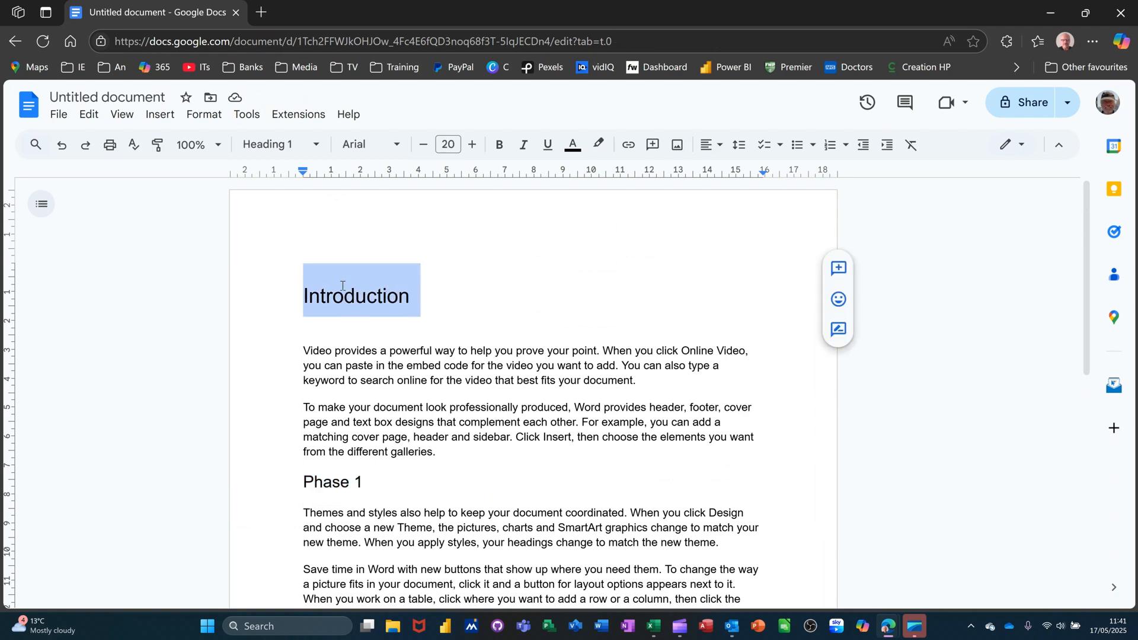
pyautogui.scroll(-3, 341, 345)
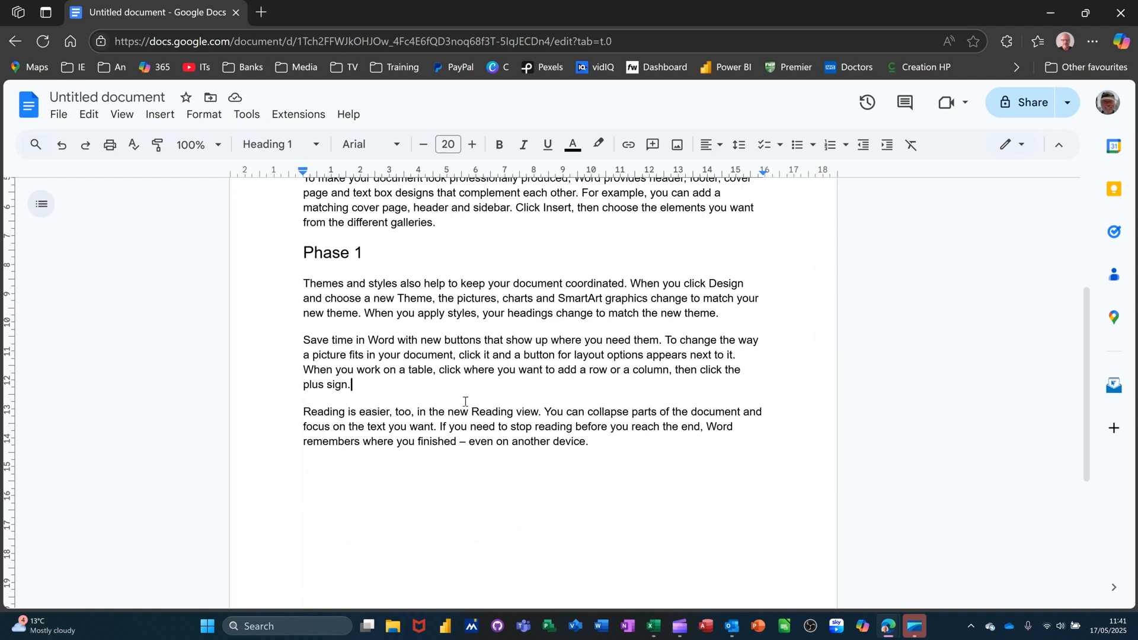
pyautogui.press('Return')
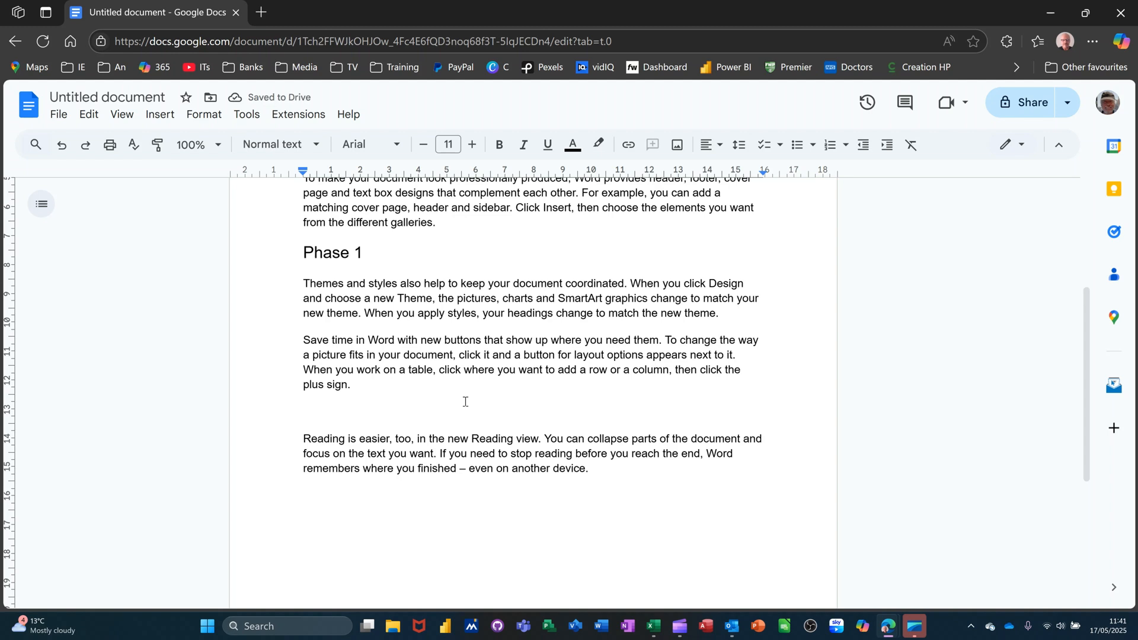
pyautogui.write('Phase 2')
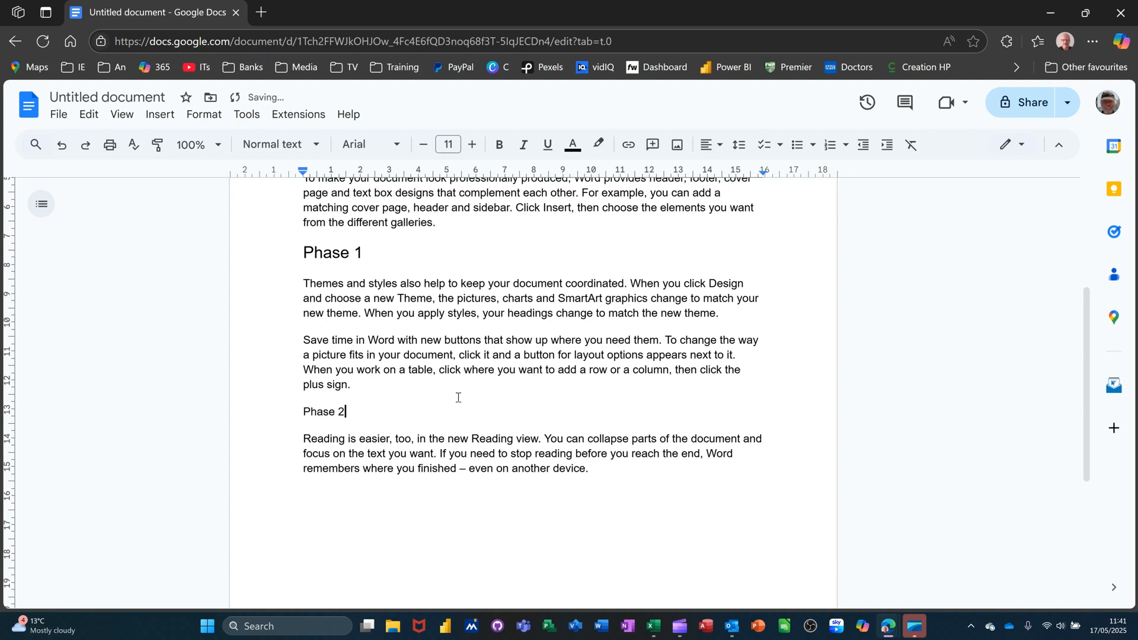
pyautogui.moveTo(301, 412); pyautogui.dragTo(361, 411)
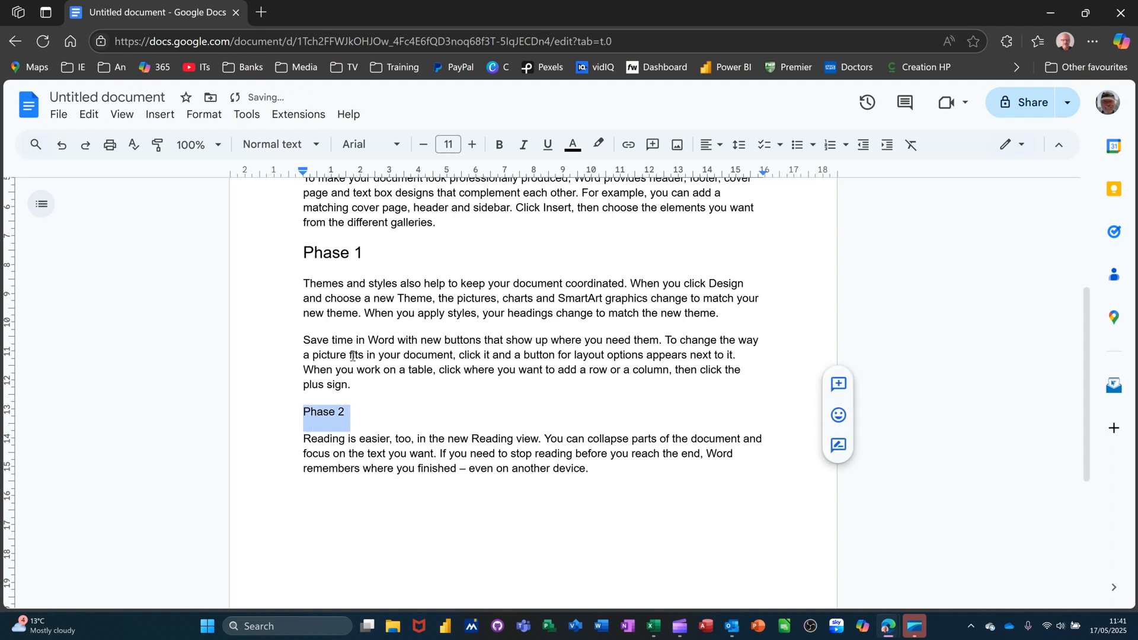
pyautogui.click(319, 149)
pyautogui.click(302, 401)
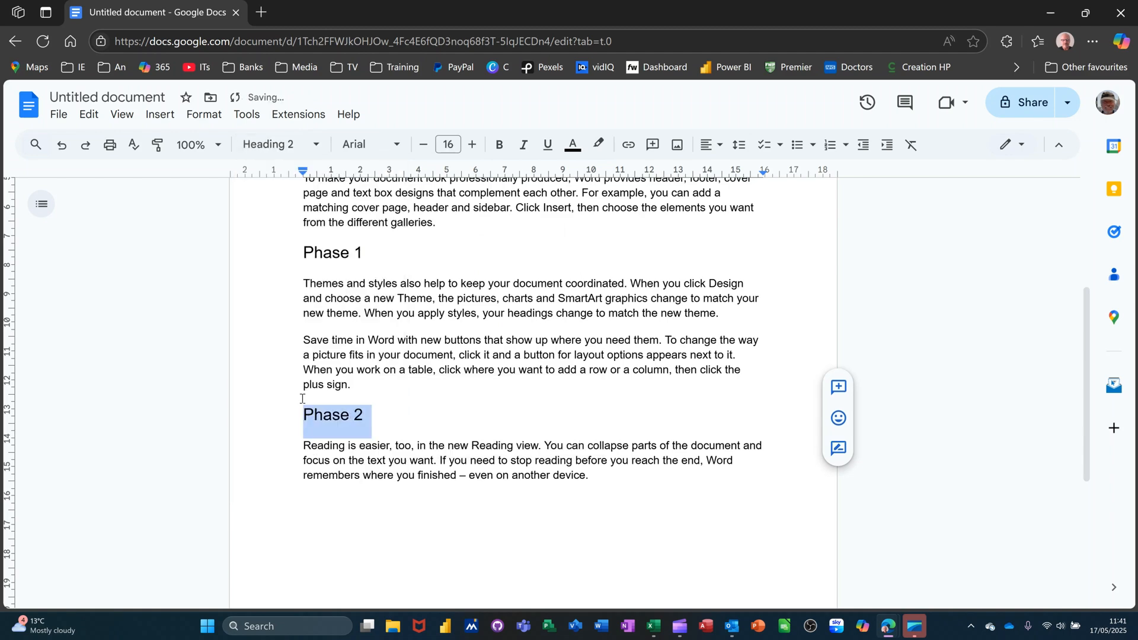
pyautogui.click(383, 413)
# Add an empty line above the Introduction heading and insert a plain-text table of contents with page numbers there.
pyautogui.scroll(5, 362, 379)
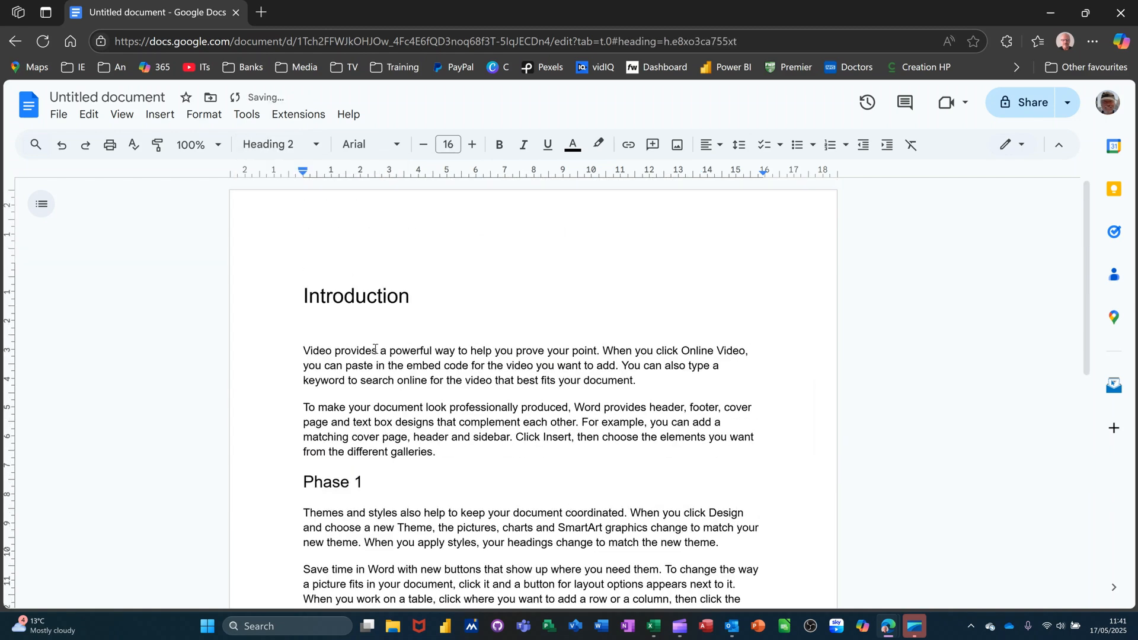
pyautogui.click(303, 297)
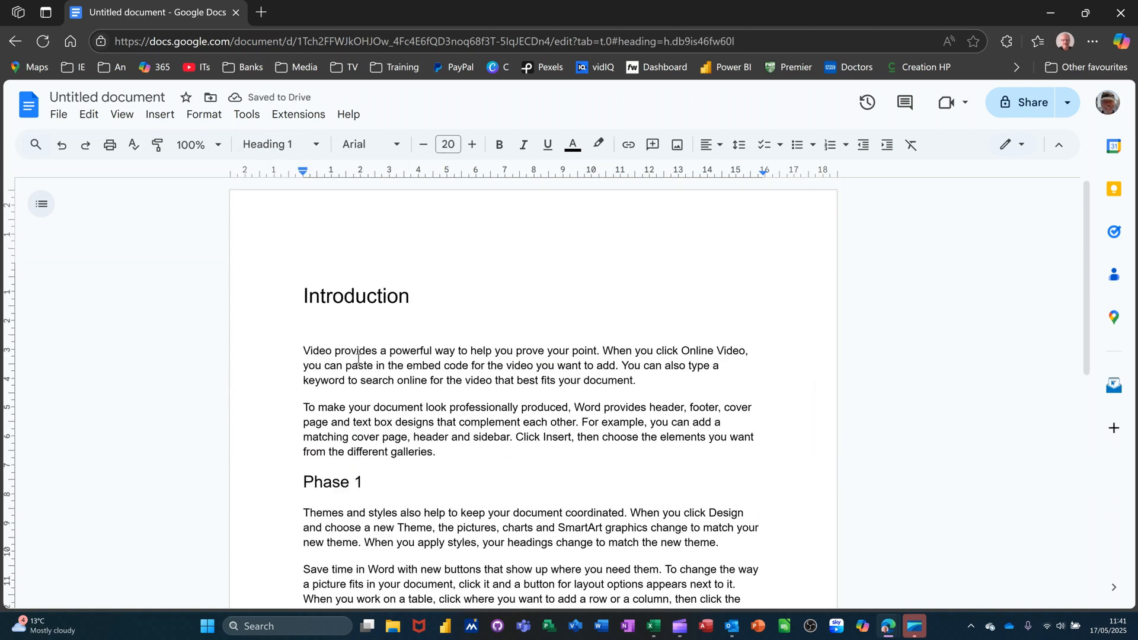
pyautogui.press('Return')
pyautogui.press('Up')
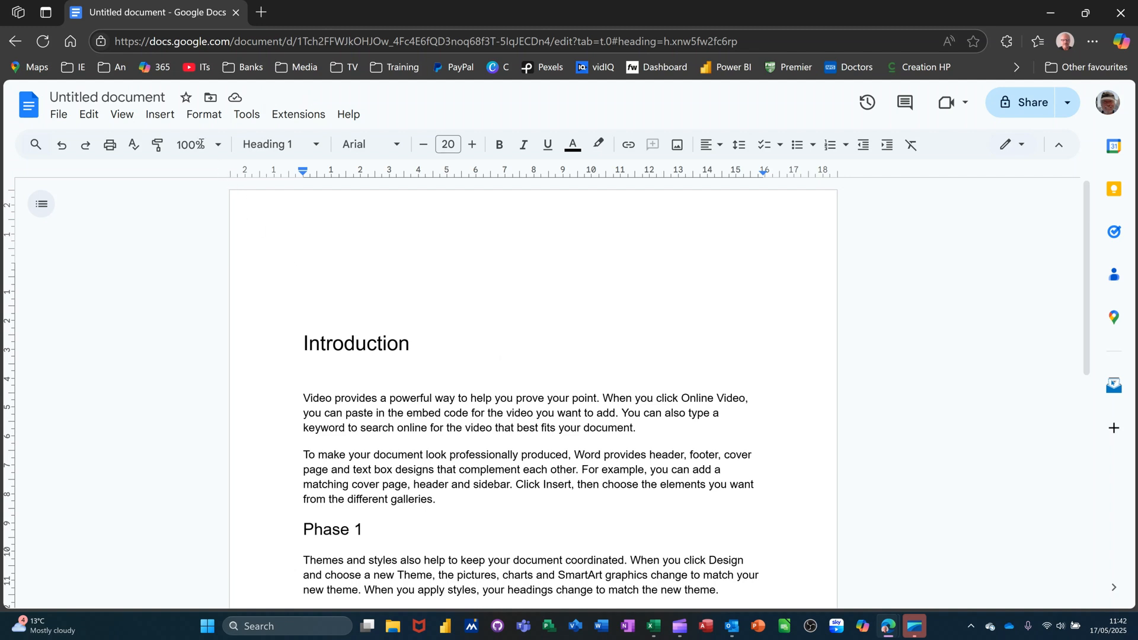
pyautogui.click(158, 116)
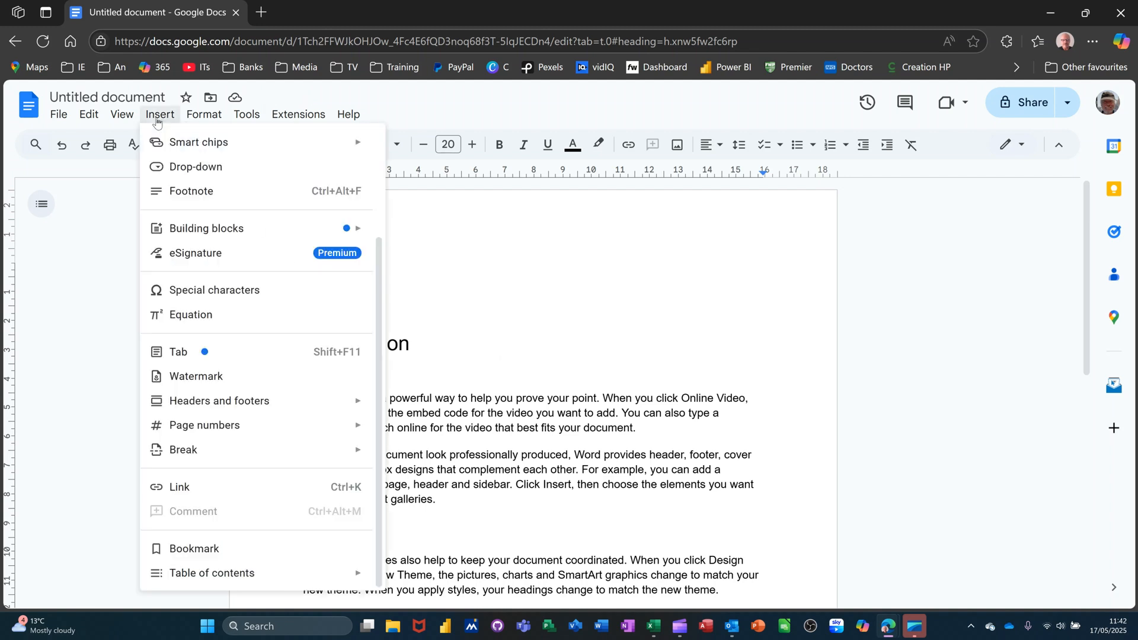
pyautogui.moveTo(214, 580)
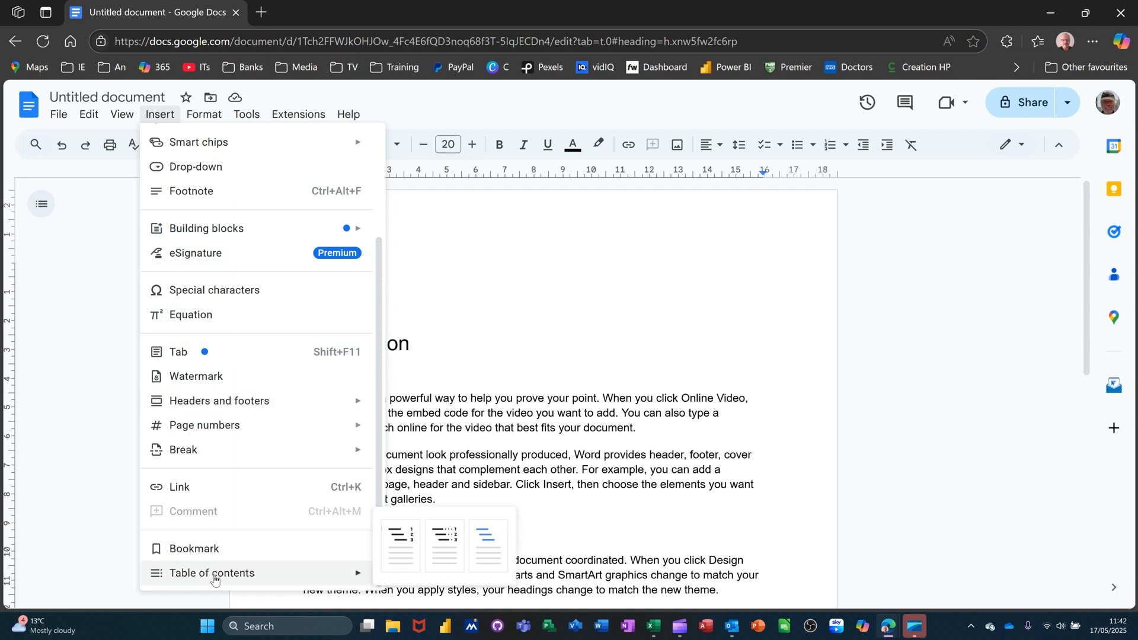
pyautogui.click(404, 537)
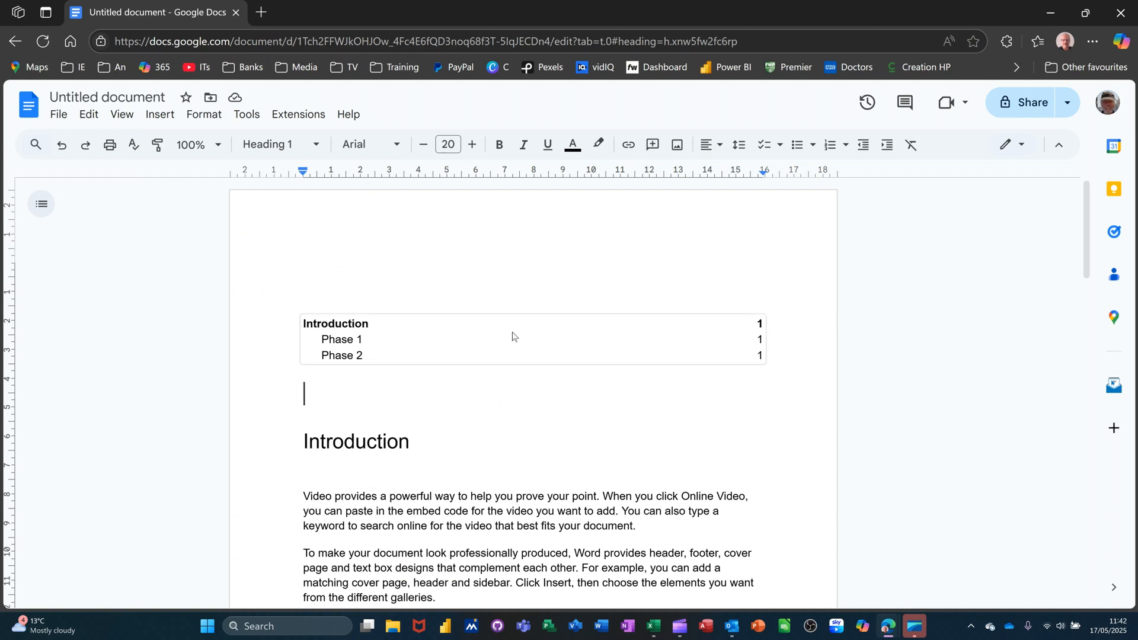
# Insert enough blank lines after the paragraph ending "plus sign." to move the Phase 2 heading to the start of the second page.
pyautogui.scroll(-3, 431, 448)
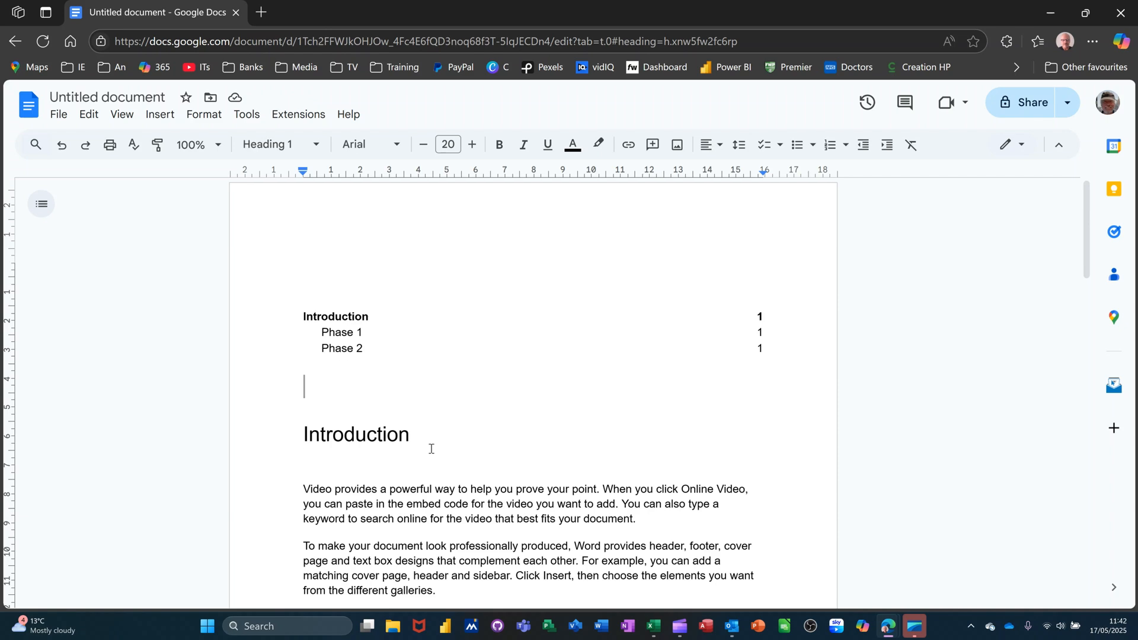
pyautogui.scroll(-5, 430, 449)
pyautogui.click(385, 301)
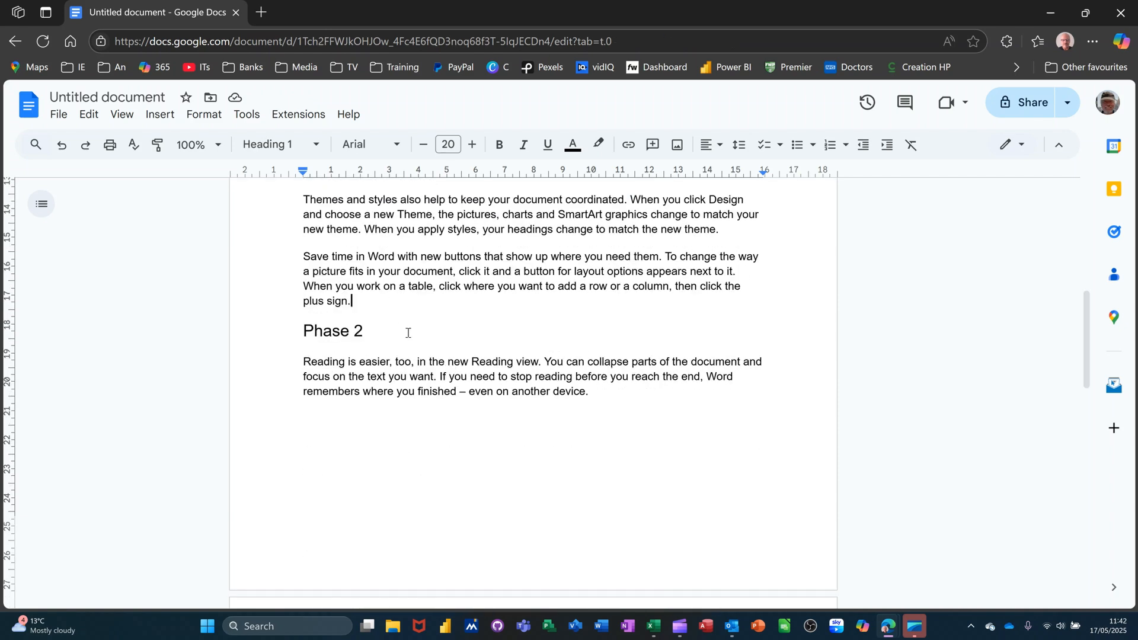
pyautogui.press('Return')
pyautogui.press('Return')
pyautogui.press('Return')
pyautogui.press('Return')
pyautogui.press('Return')
pyautogui.press('Return')
pyautogui.press('Return')
pyautogui.press('Return')
pyautogui.press('Return')
pyautogui.press('Return')
pyautogui.press('Return')
pyautogui.press('Return')
pyautogui.press('Return')
pyautogui.press('Return')
pyautogui.press('Return')
pyautogui.press('Return')
pyautogui.press('Return')
pyautogui.press('Return')
pyautogui.press('Return')
pyautogui.press('Return')
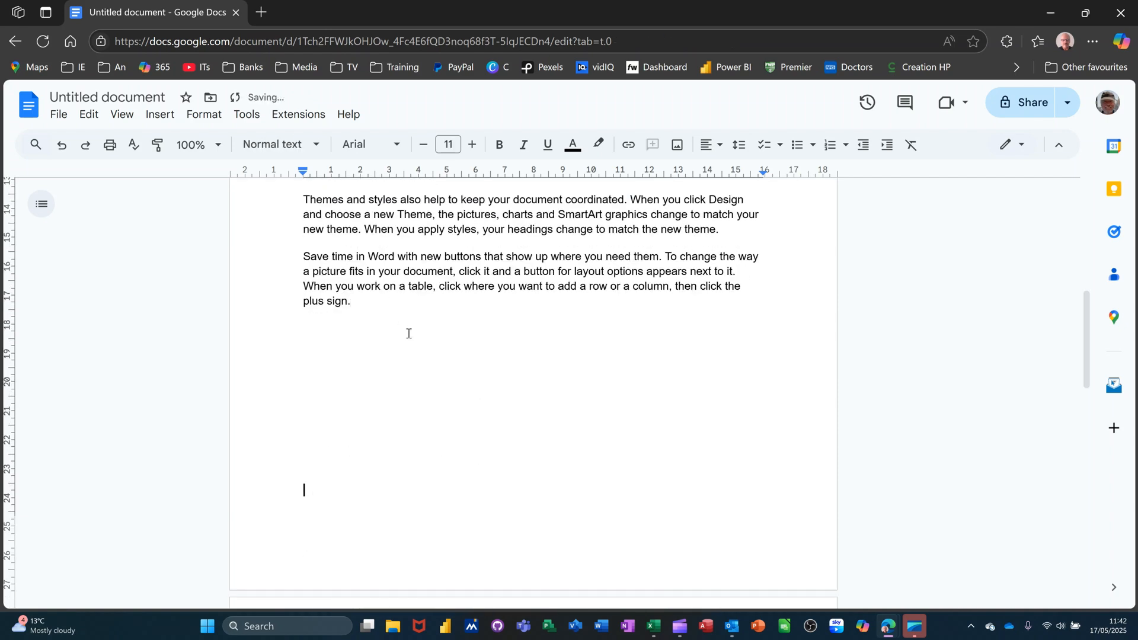
pyautogui.press('BackSpace')
pyautogui.press('BackSpace')
pyautogui.press('BackSpace')
pyautogui.press('BackSpace')
pyautogui.press('BackSpace')
pyautogui.press('BackSpace')
pyautogui.press('BackSpace')
pyautogui.press('BackSpace')
pyautogui.press('BackSpace')
pyautogui.press('BackSpace')
pyautogui.press('BackSpace')
pyautogui.press('BackSpace')
pyautogui.press('BackSpace')
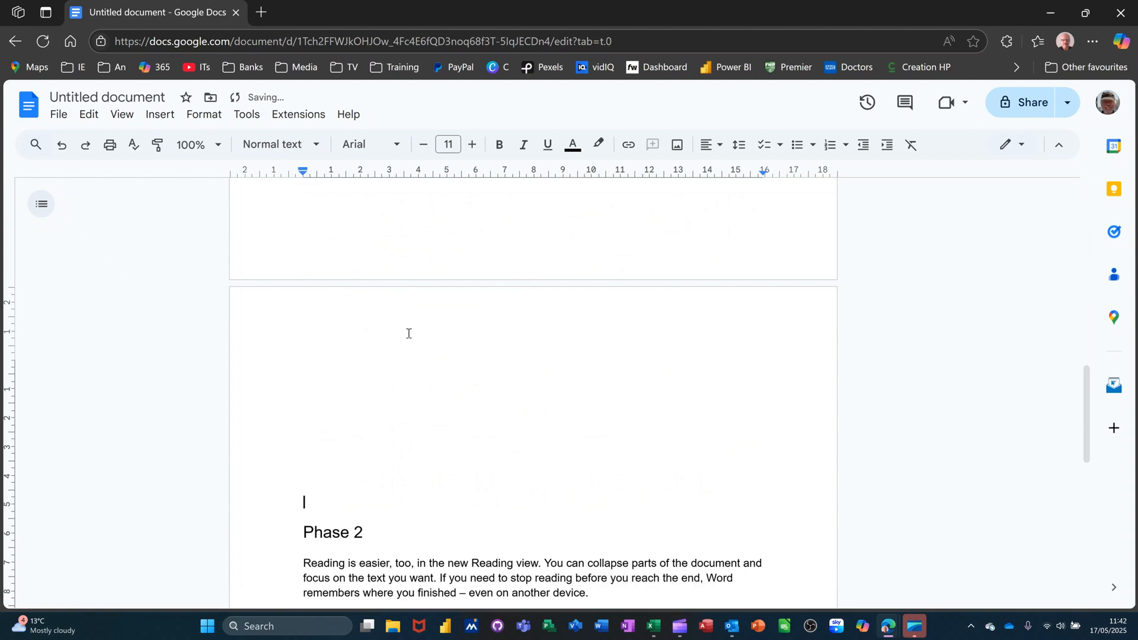
pyautogui.press('BackSpace')
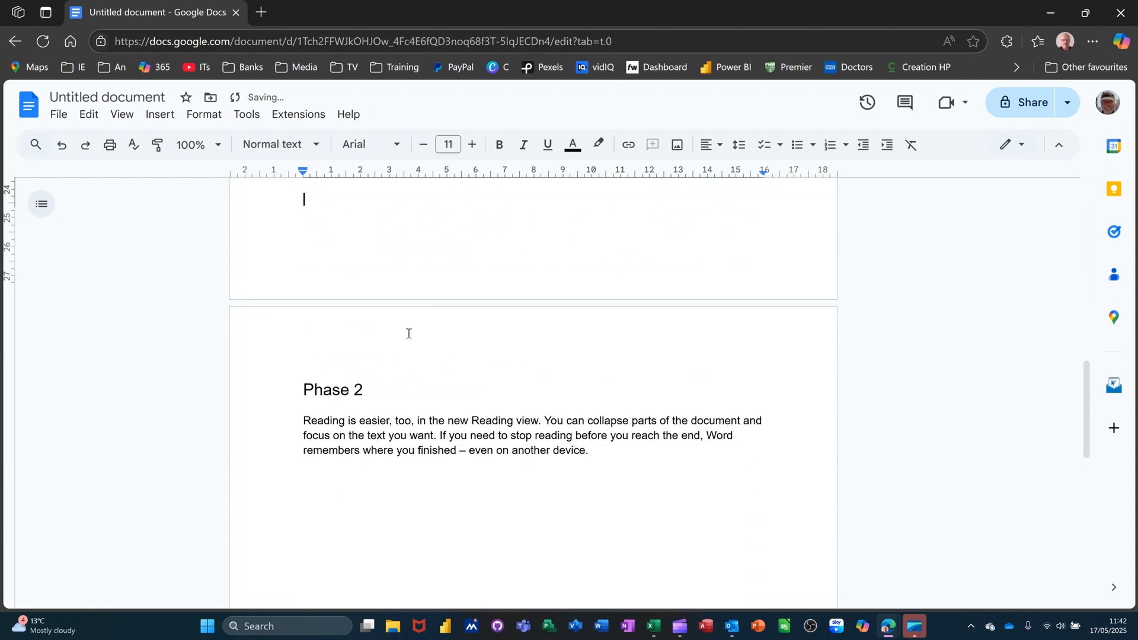
# Update the table of contents to refresh its page numbers.
pyautogui.scroll(15, 409, 333)
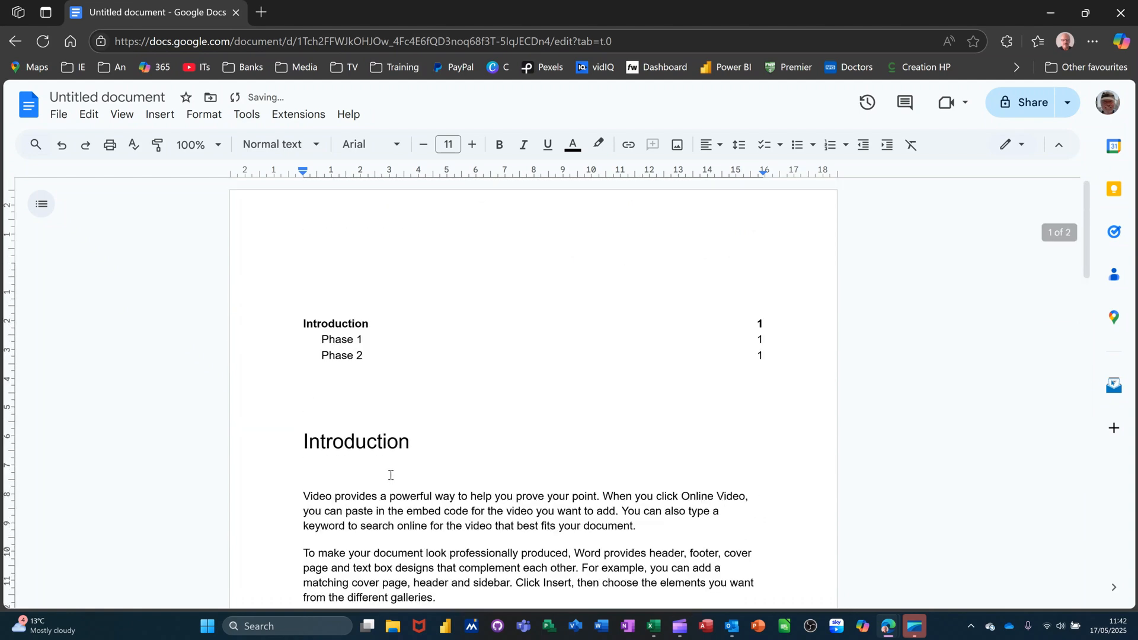
pyautogui.click(597, 336)
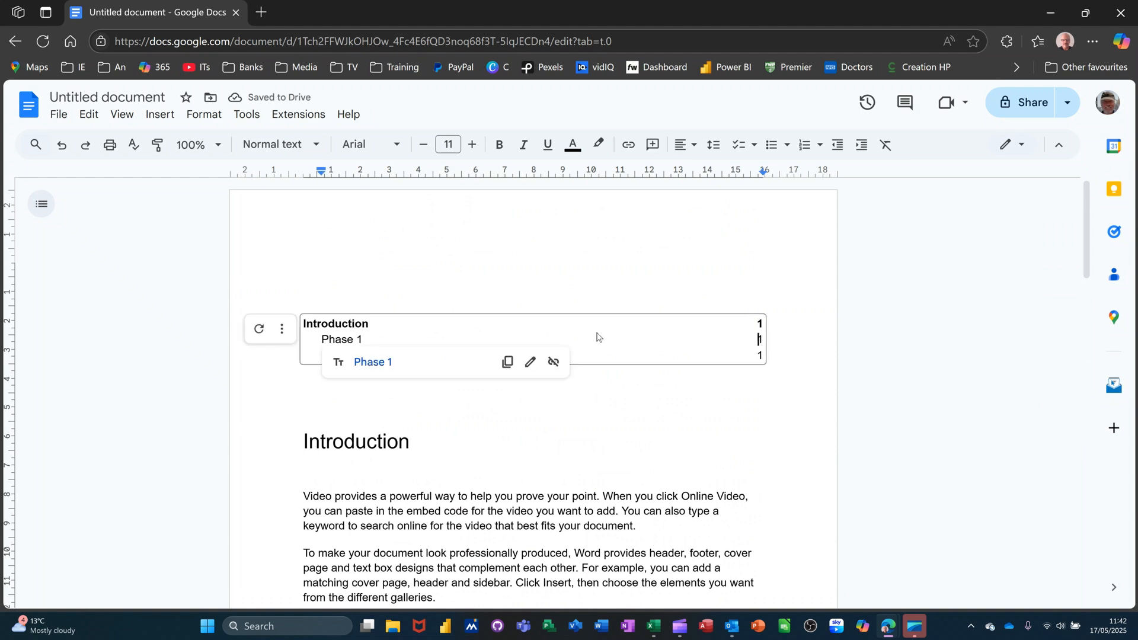
pyautogui.click(261, 331)
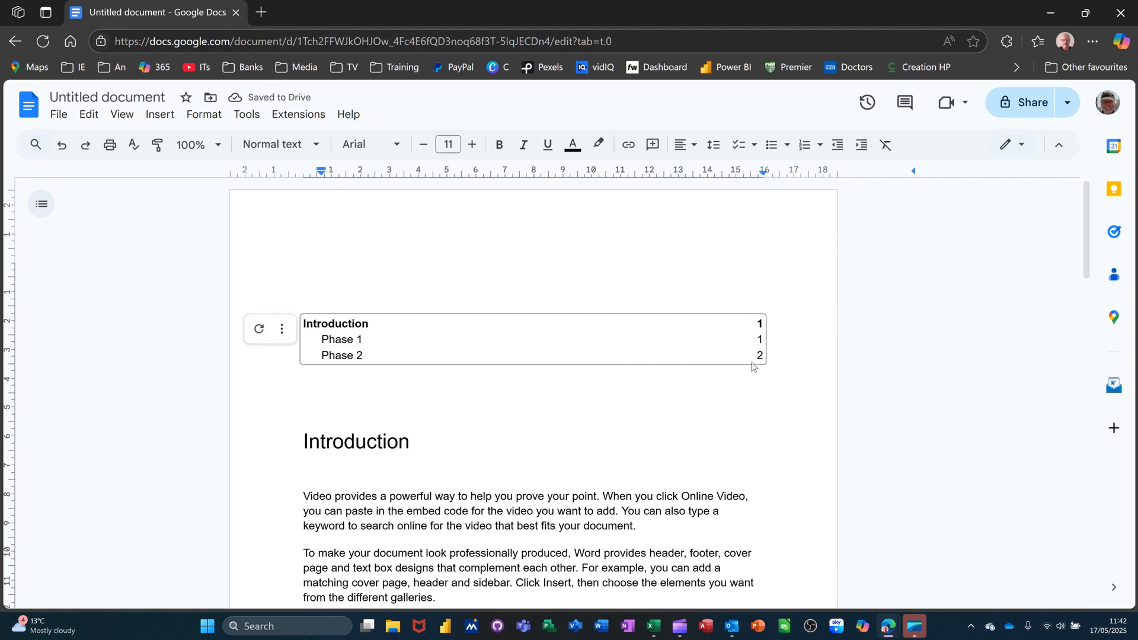
# Check the document's second page and show the outline of its headings.
pyautogui.scroll(-10, 570, 392)
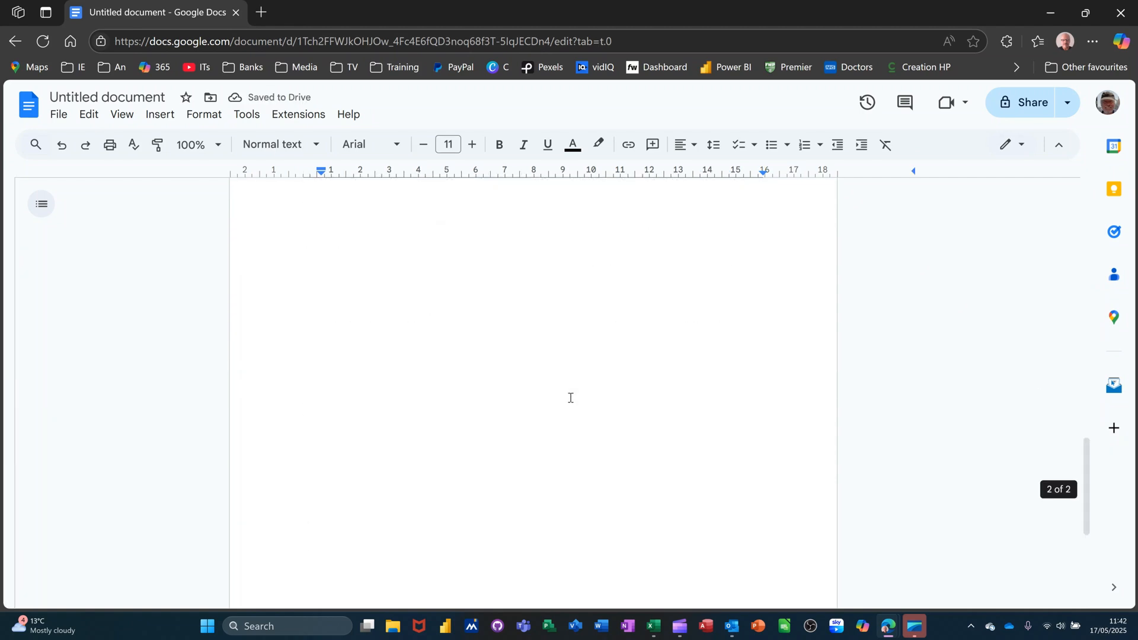
pyautogui.scroll(10, 569, 397)
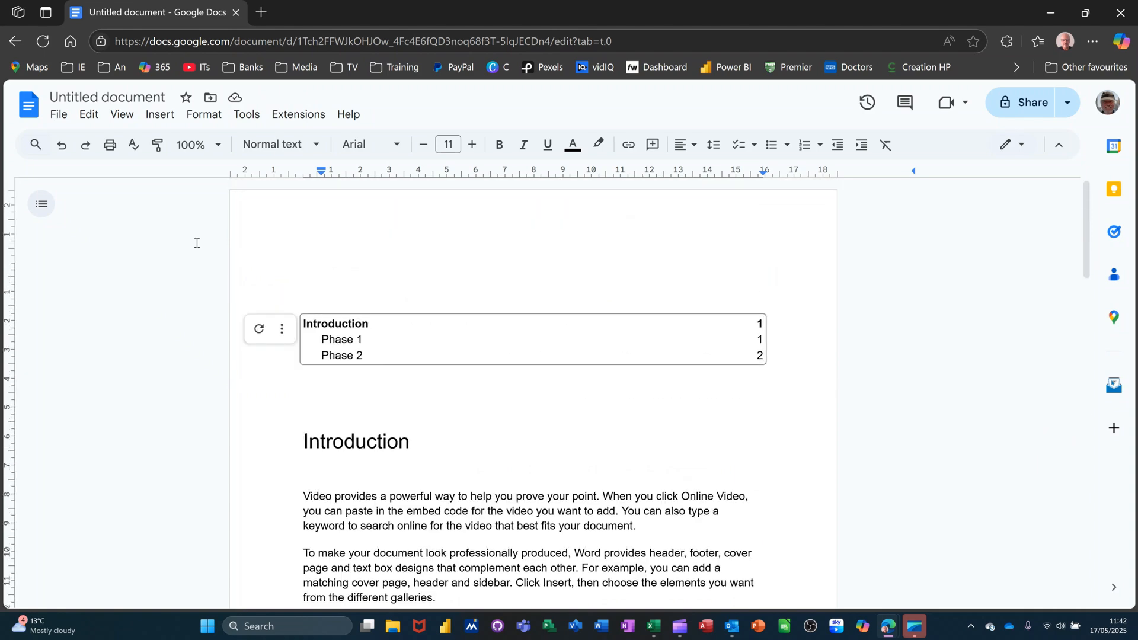
pyautogui.click(42, 206)
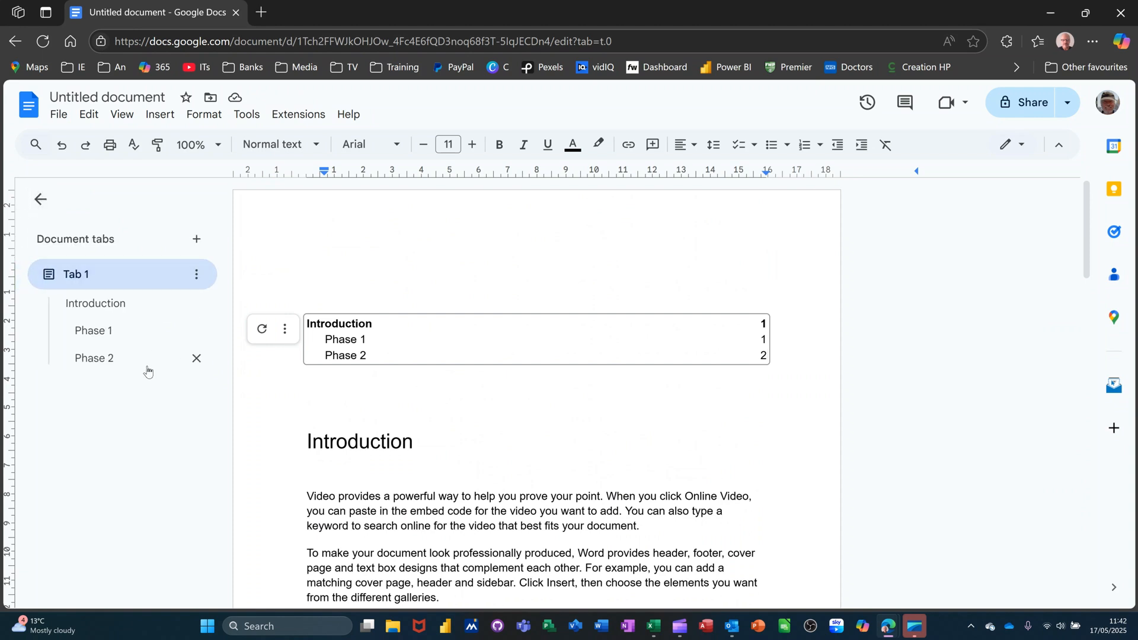
# Jump to the Phase 2, Phase 1 and Introduction headings through the document outline, and hide the outline.
pyautogui.click(106, 361)
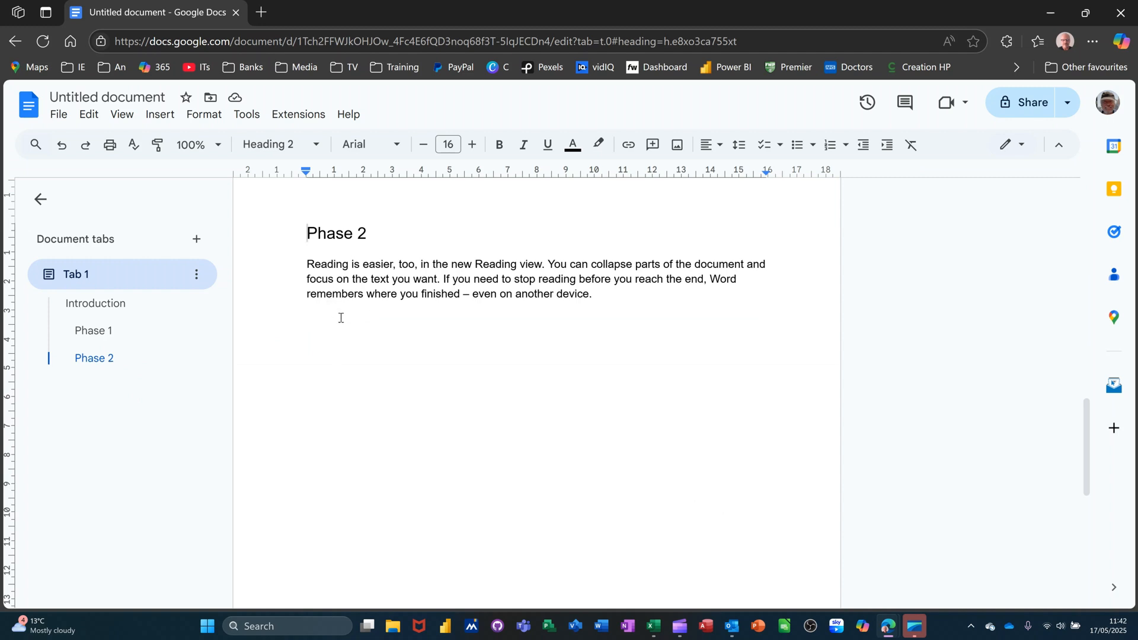
pyautogui.click(96, 334)
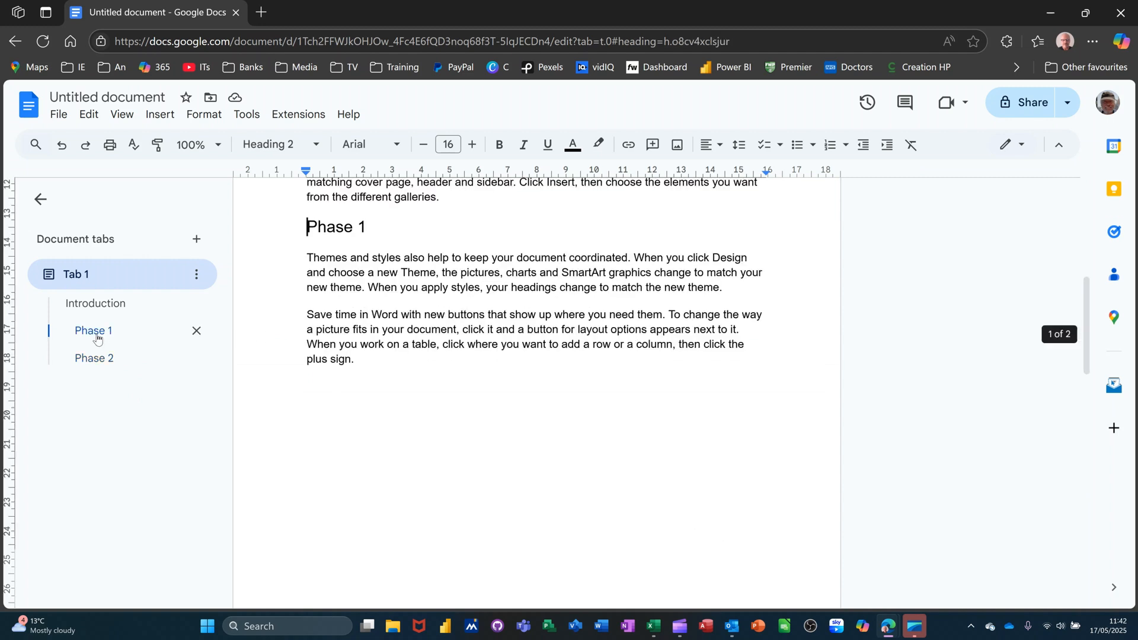
pyautogui.click(94, 309)
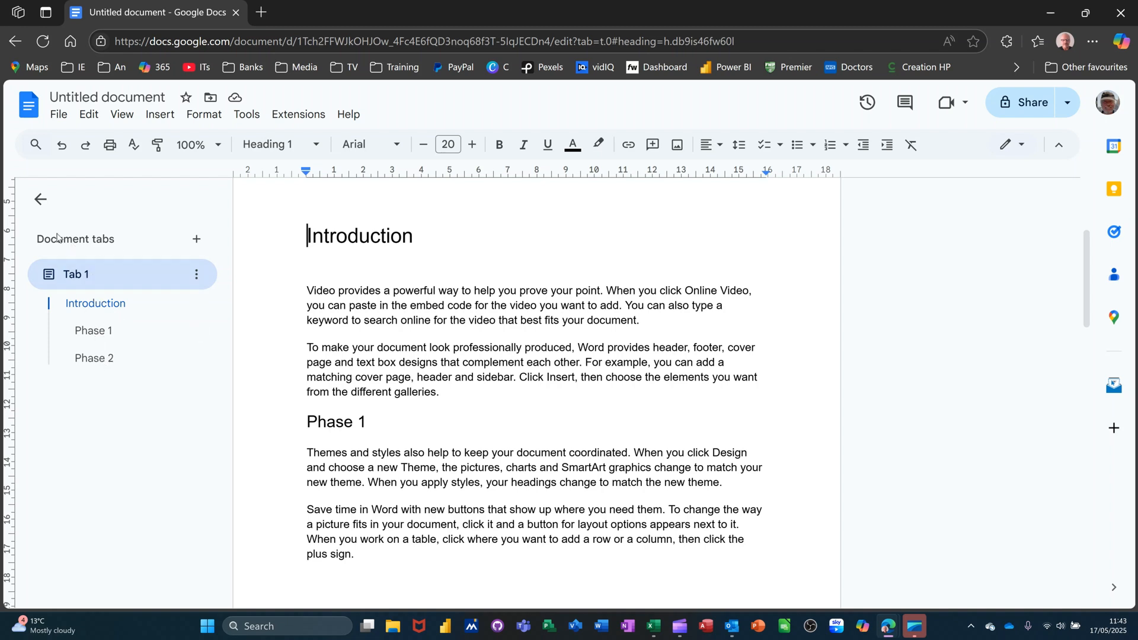
pyautogui.click(36, 201)
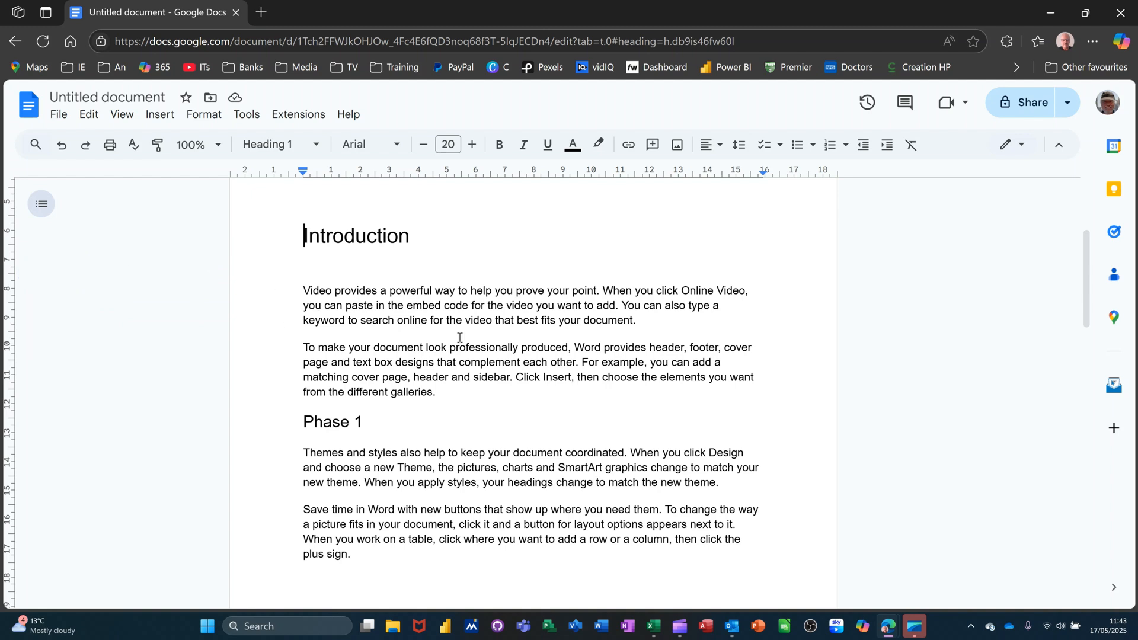
# Remove the plain-text table of contents above the Introduction heading.
pyautogui.scroll(3, 440, 316)
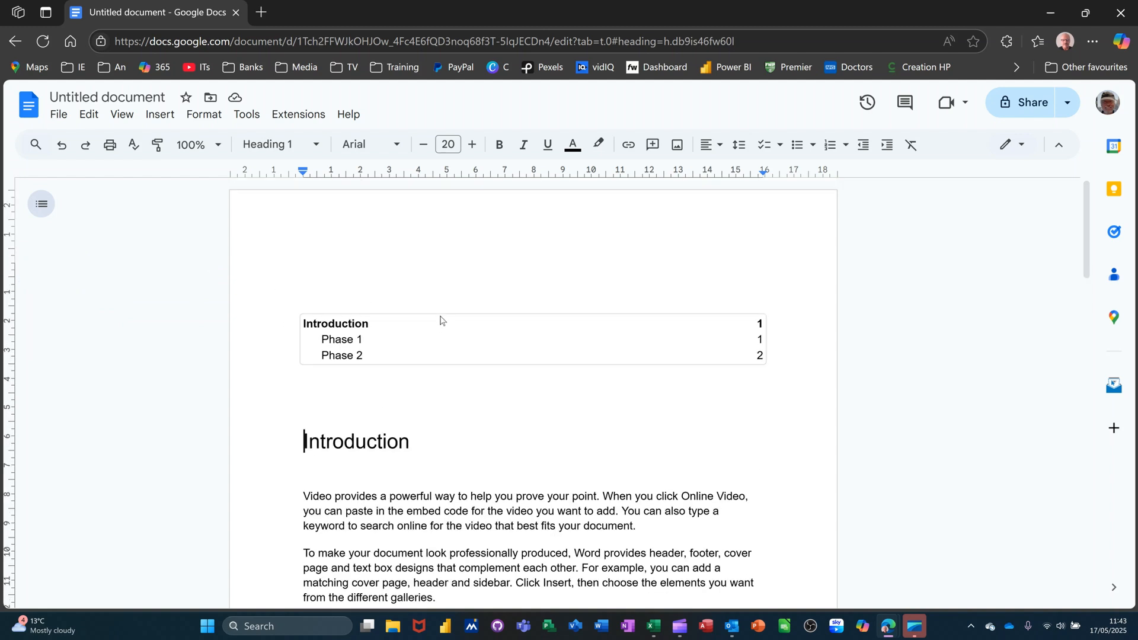
pyautogui.click(386, 335)
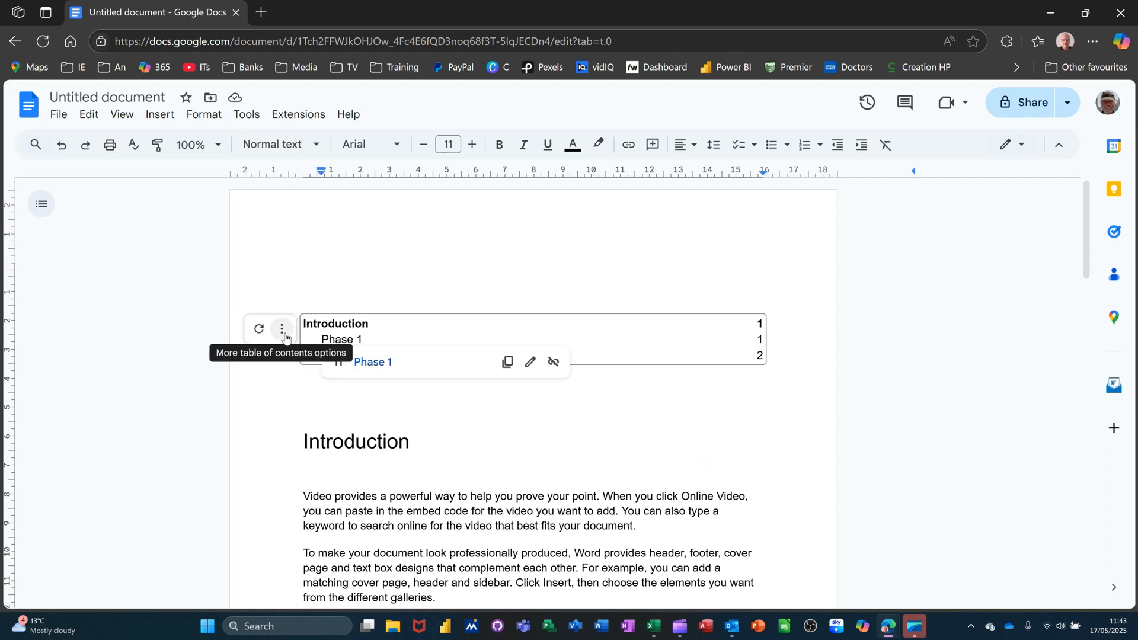
pyautogui.click(284, 334)
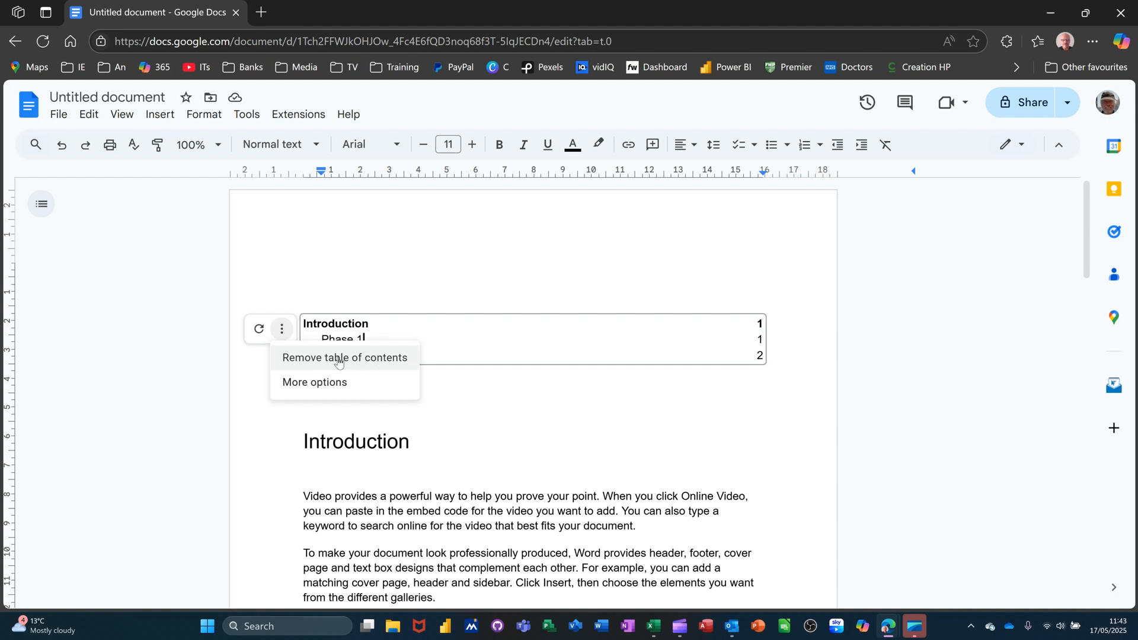
pyautogui.click(372, 363)
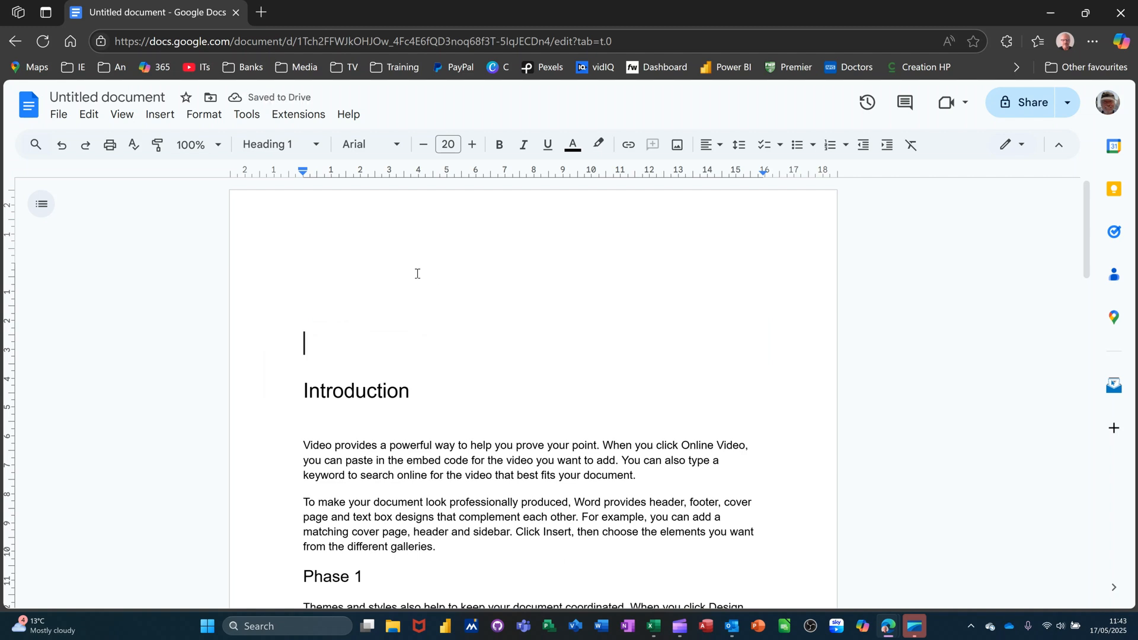
# Insert a dotted table of contents with page numbers above the Introduction heading.
pyautogui.click(159, 117)
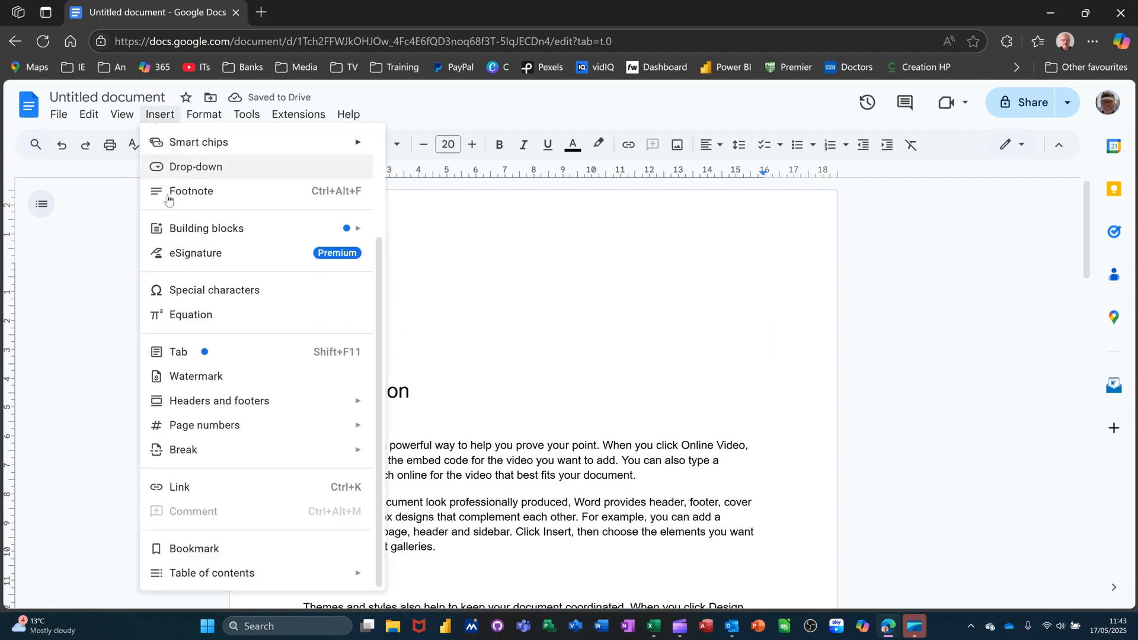
pyautogui.moveTo(196, 575)
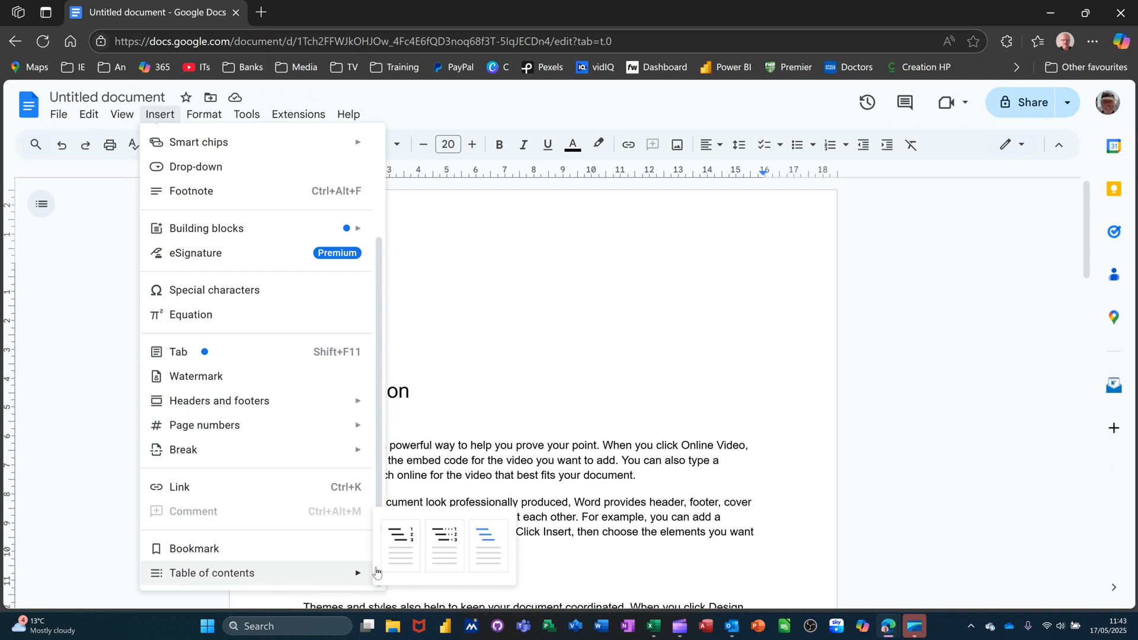
pyautogui.click(442, 539)
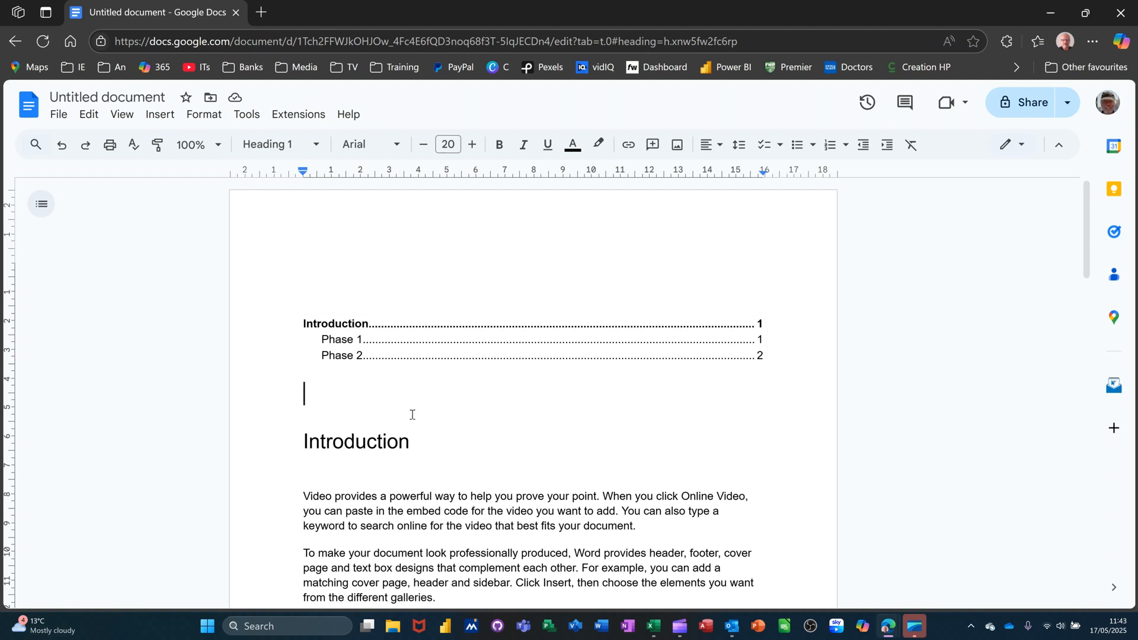
# Add enough blank lines between the table of contents and the Introduction heading to push the Phase 1 heading onto the second page.
pyautogui.press('Return')
pyautogui.press('Return')
pyautogui.press('Return')
pyautogui.press('Return')
pyautogui.press('Return')
pyautogui.press('Return')
pyautogui.press('Return')
pyautogui.press('Return')
pyautogui.press('Return')
pyautogui.press('Return')
pyautogui.press('Return')
pyautogui.press('Return')
pyautogui.press('Return')
pyautogui.press('Return')
pyautogui.press('Return')
pyautogui.press('Return')
pyautogui.press('Return')
pyautogui.press('Return')
pyautogui.press('Return')
pyautogui.press('Return')
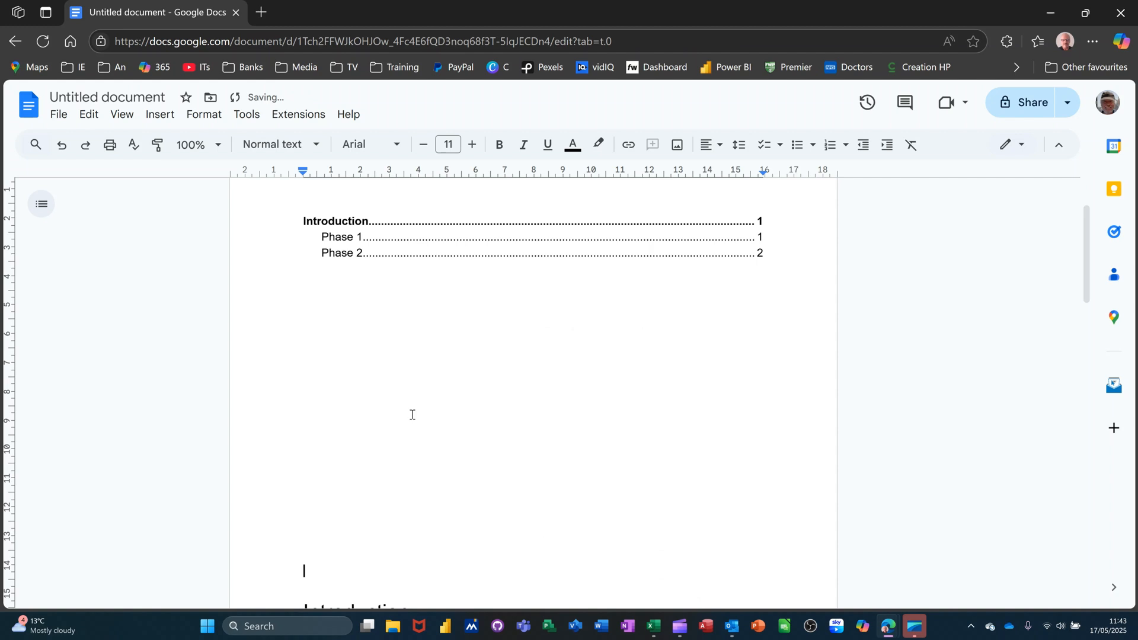
pyautogui.press('Return')
pyautogui.press('Return')
pyautogui.press('Return')
pyautogui.press('Return')
pyautogui.press('Return')
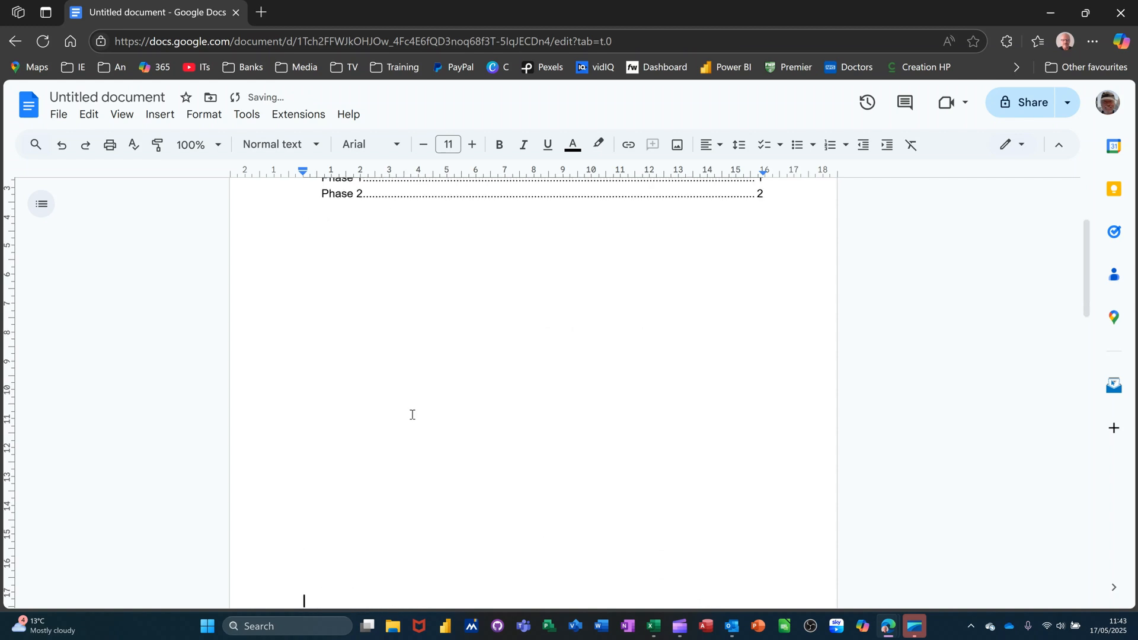
# Update the dotted table of contents to refresh its page numbers, and leave it by placing the cursor in the blank lines below.
pyautogui.scroll(3, 413, 415)
pyautogui.click(400, 354)
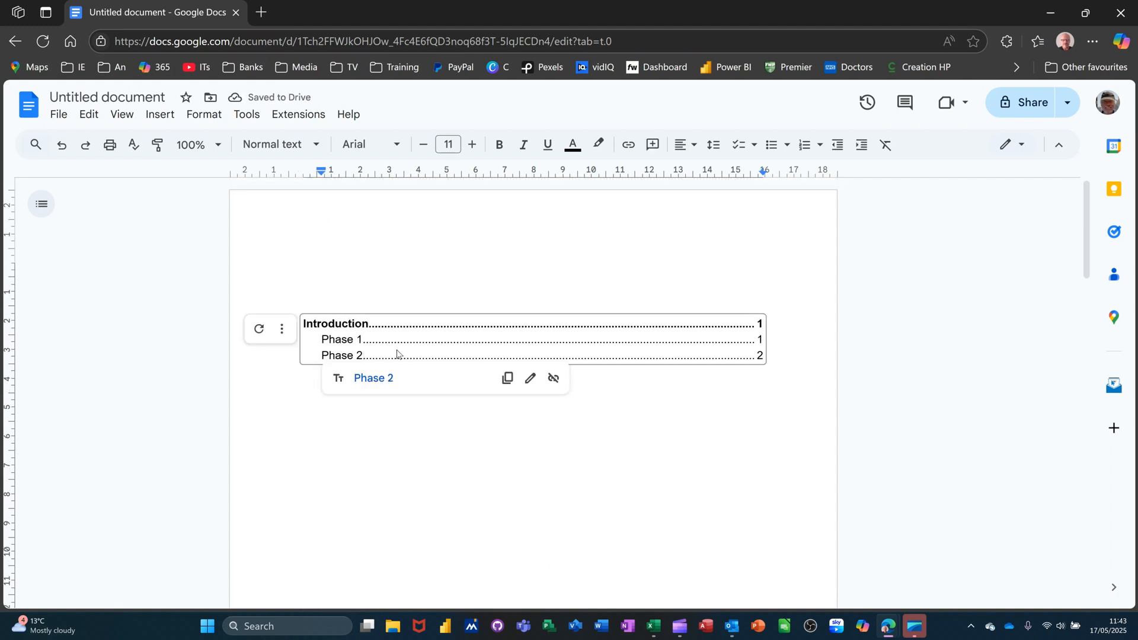
pyautogui.click(259, 330)
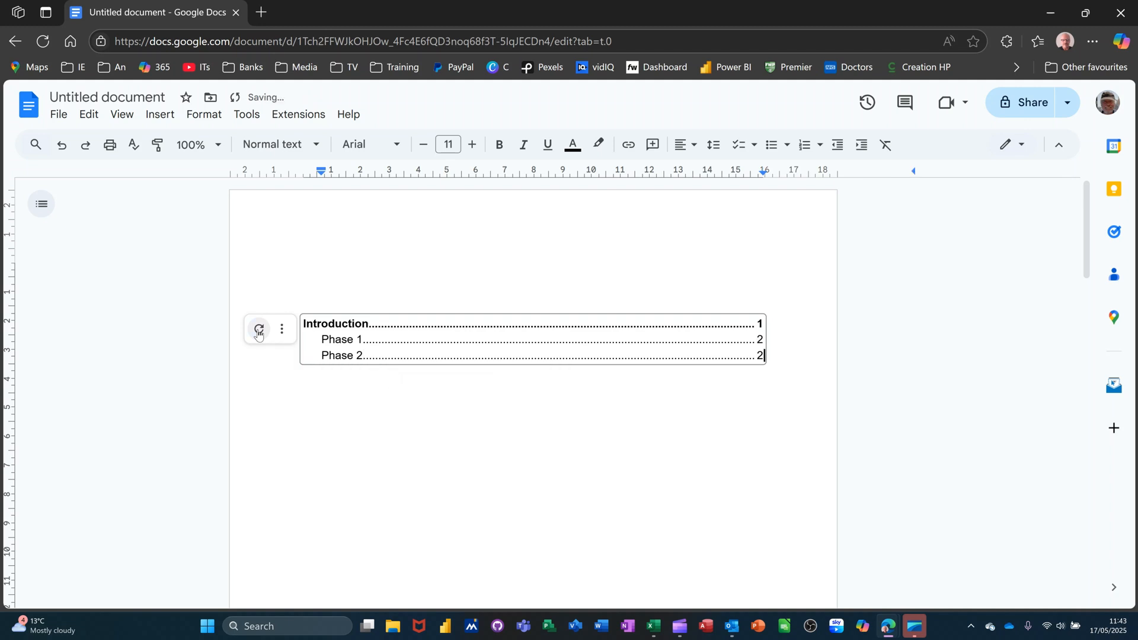
pyautogui.click(770, 351)
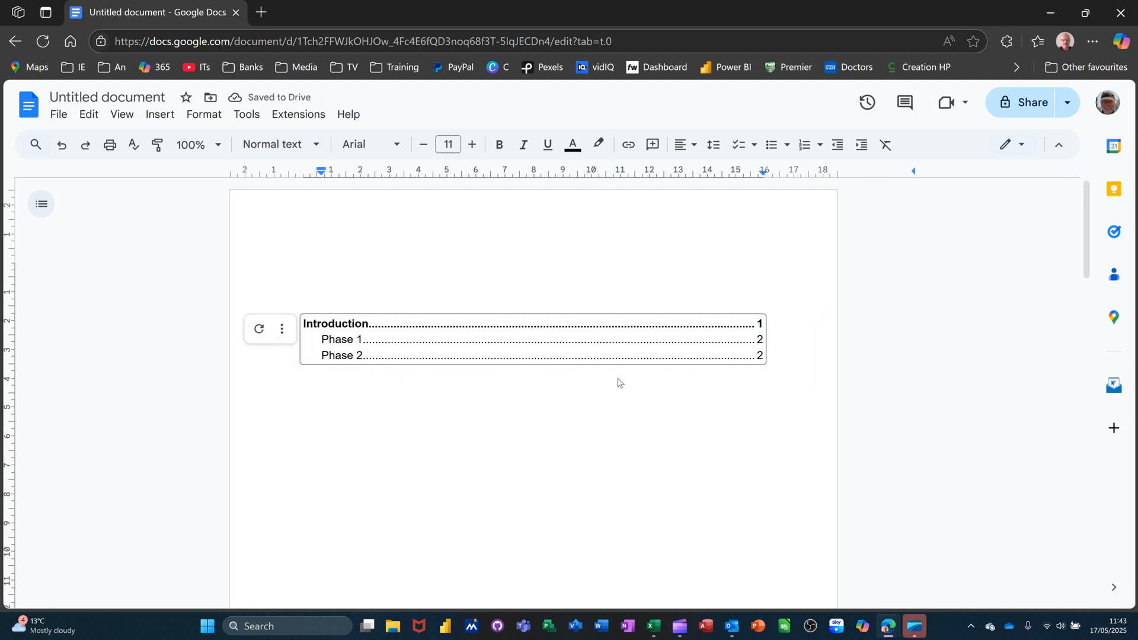
pyautogui.click(396, 425)
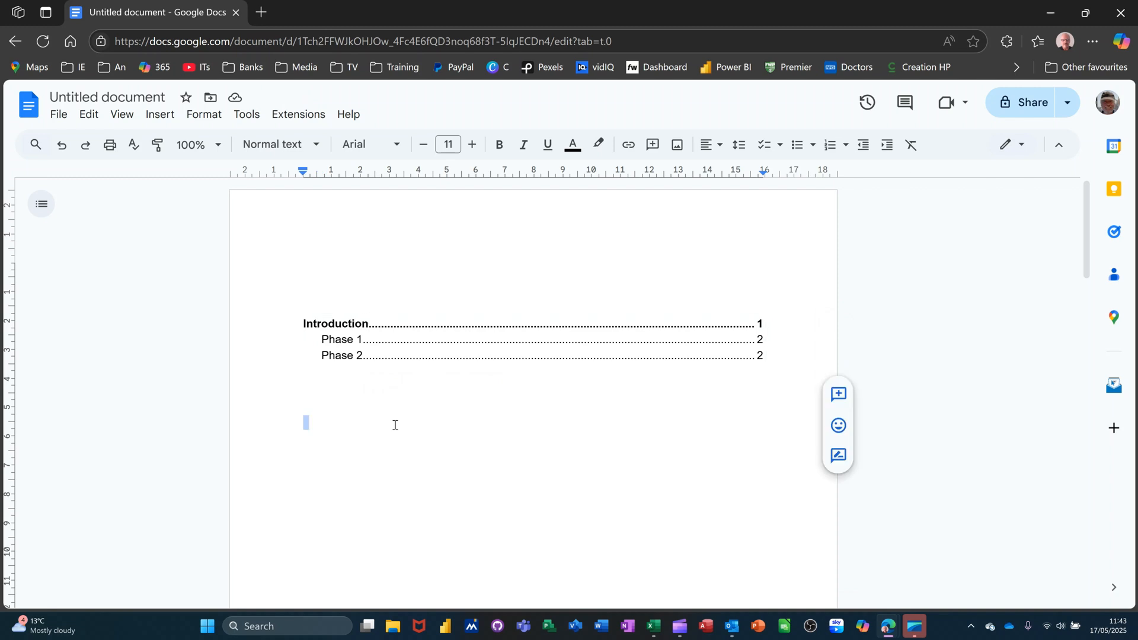